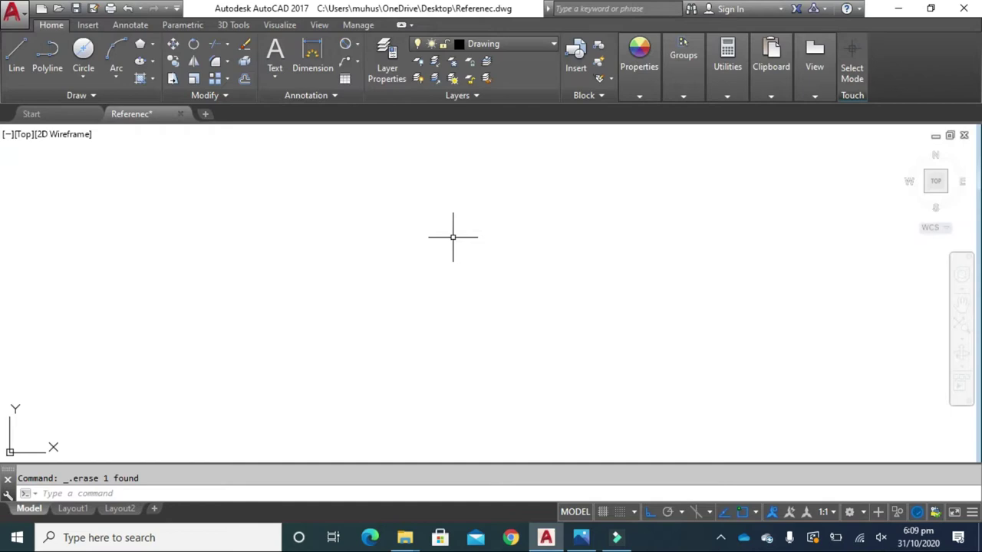
# Step: On the Drawing layer, draw concentric circles of diameter 50 and 64
pyautogui.click(544, 45)
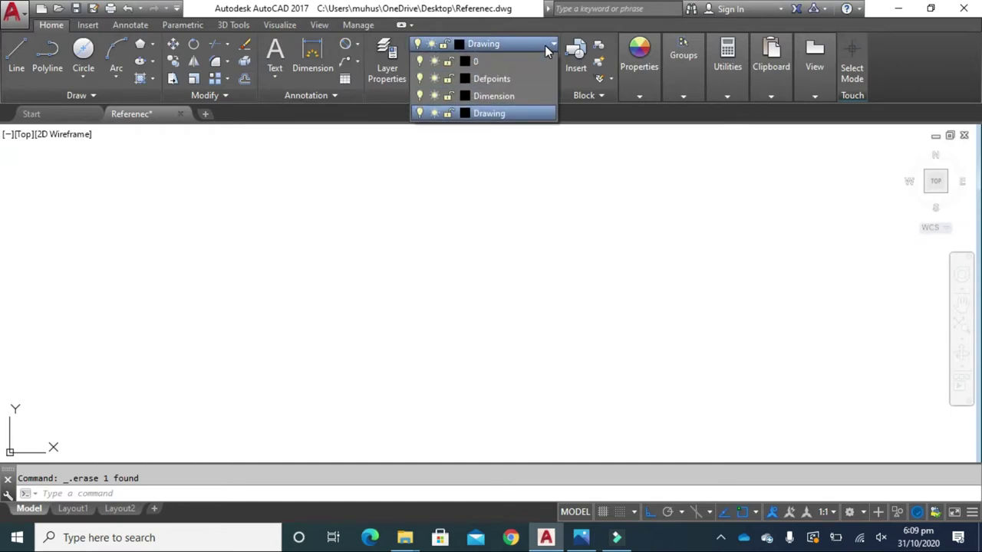
pyautogui.click(502, 115)
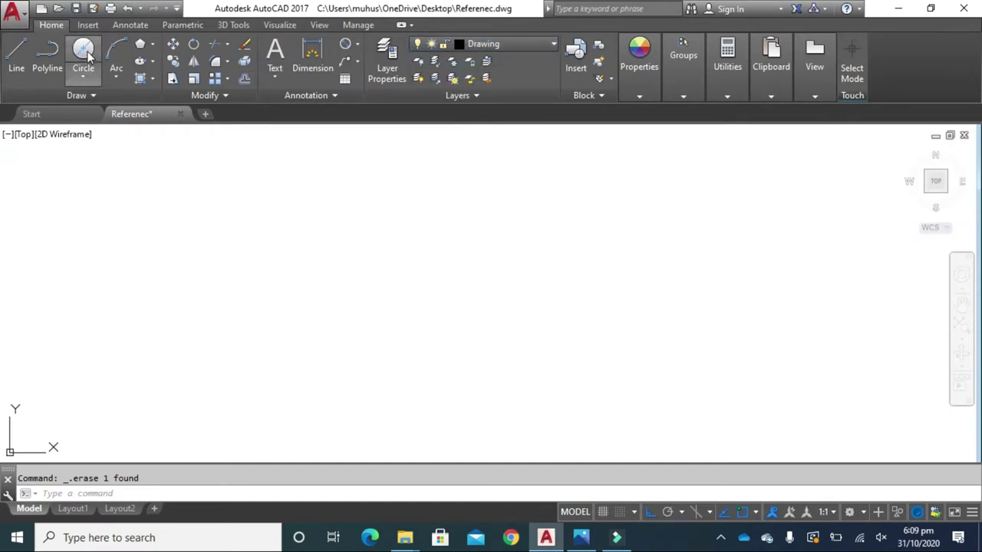
pyautogui.click(83, 75)
pyautogui.click(113, 132)
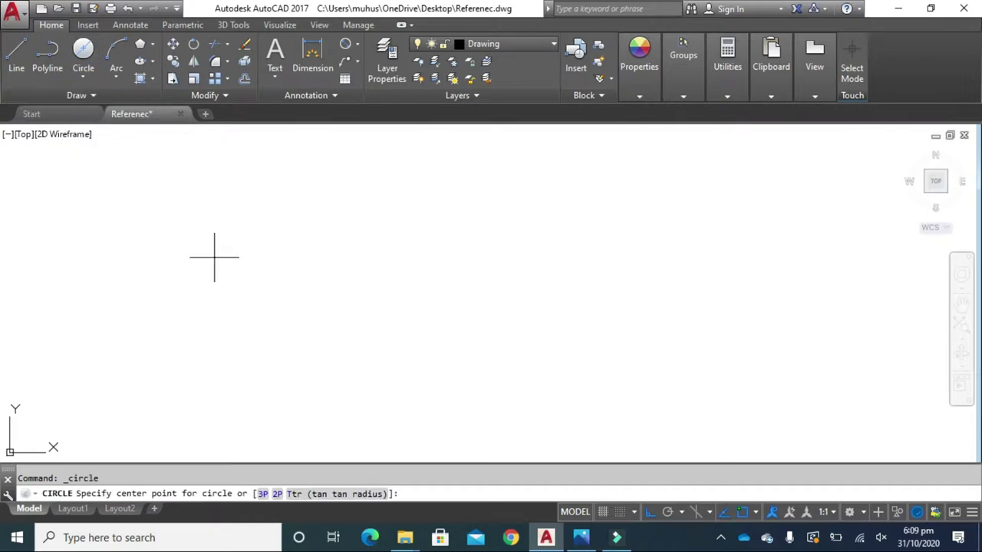
pyautogui.click(403, 257)
pyautogui.write('50')
pyautogui.press('Return')
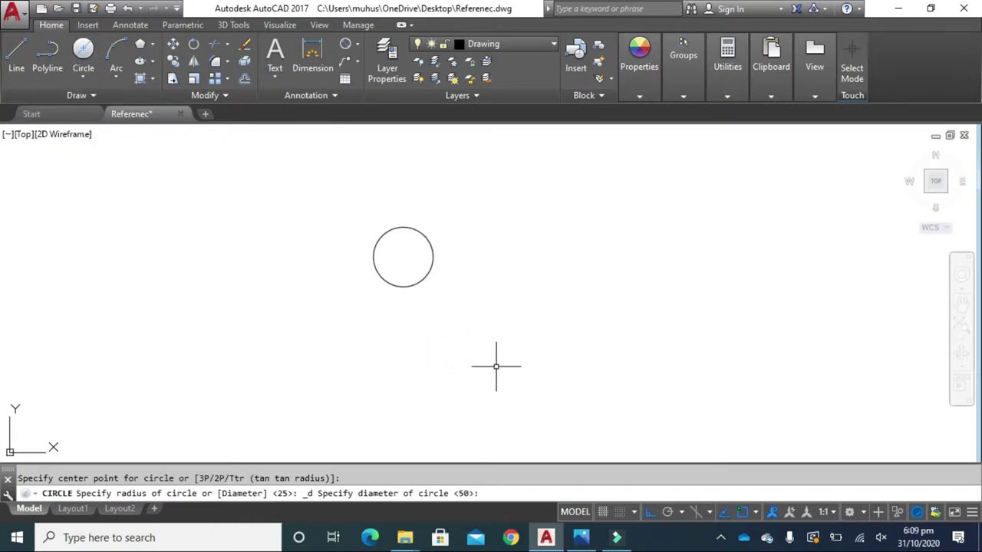
pyautogui.click(76, 52)
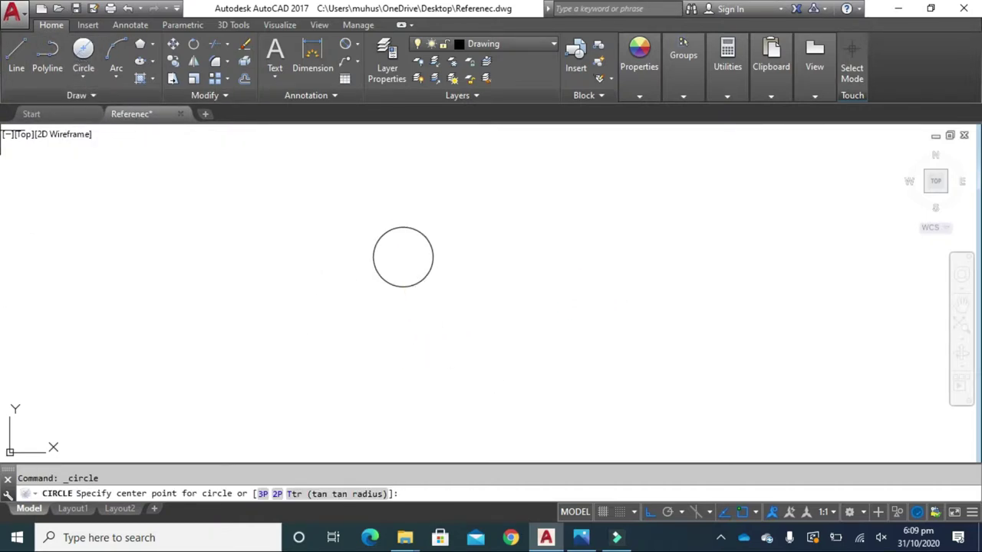
pyautogui.click(403, 257)
pyautogui.write('64')
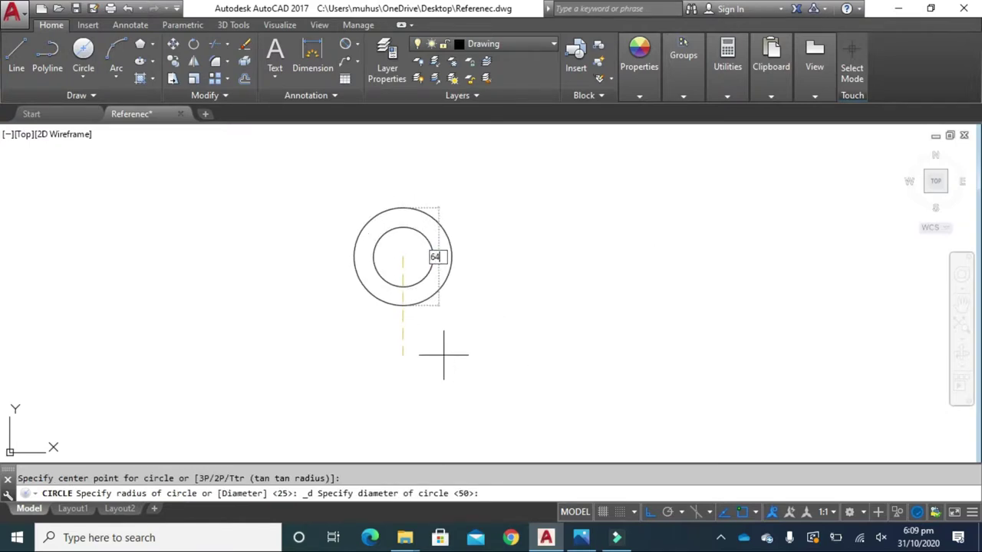
pyautogui.press('Return')
pyautogui.moveTo(400, 198); pyautogui.dragTo(417, 237, button='middle')
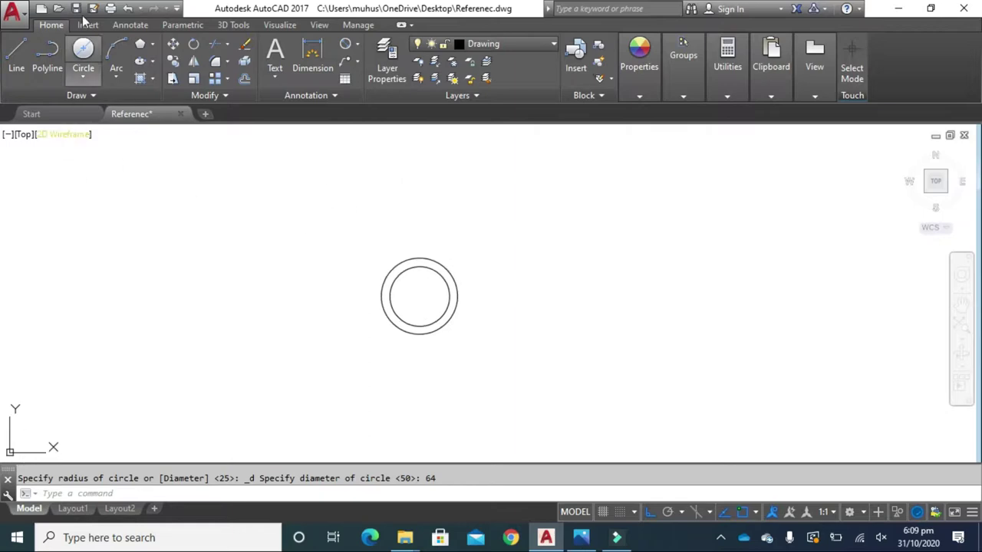
# Step: Add an outer circle of radius 63 on the same centre
pyautogui.click(84, 77)
pyautogui.click(124, 112)
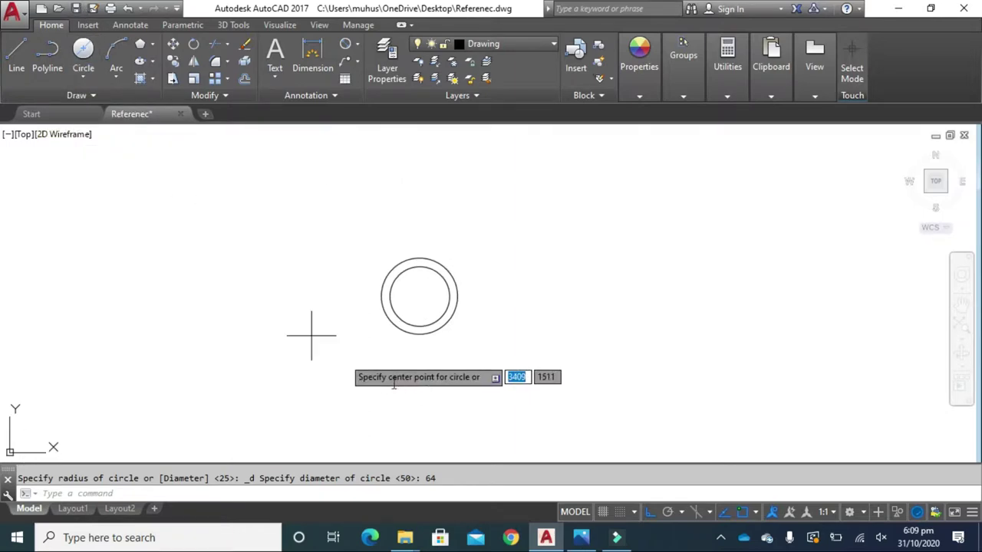
pyautogui.scroll(6, 441, 336)
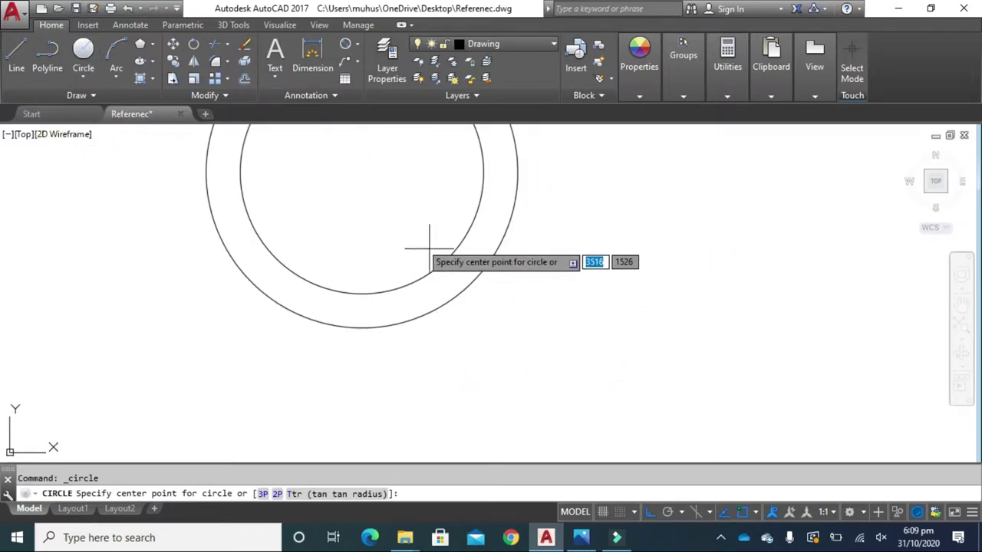
pyautogui.scroll(-2, 381, 213)
pyautogui.click(381, 213)
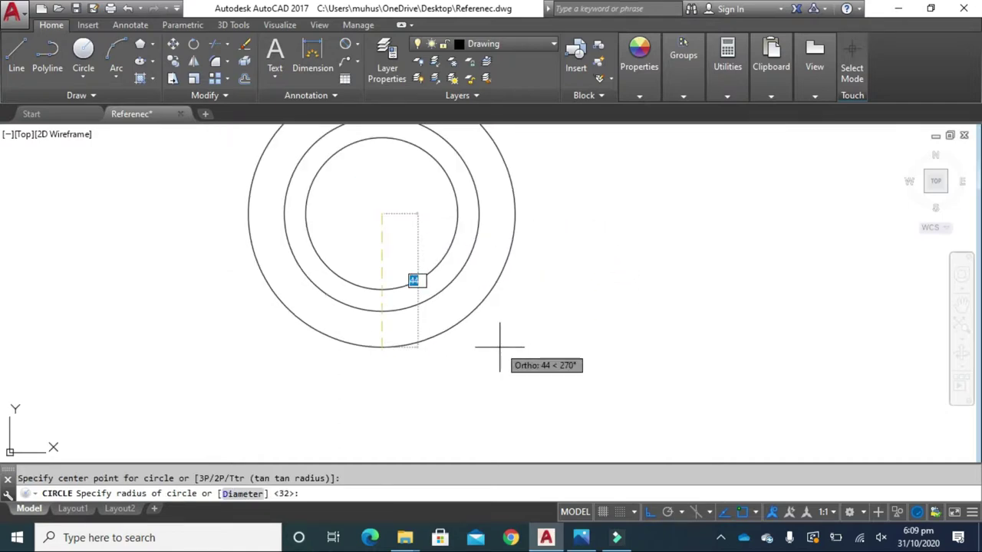
pyautogui.press('Return')
pyautogui.moveTo(460, 337); pyautogui.dragTo(472, 415, button='middle')
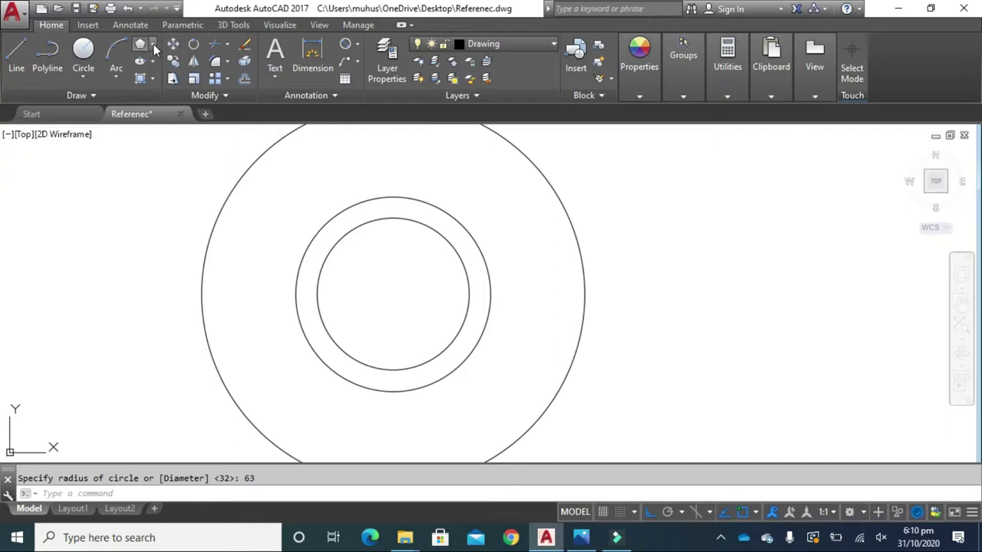
# Step: Draw a five-sided polygon inscribed at radius 63, centred on the concentric circles
pyautogui.click(165, 95)
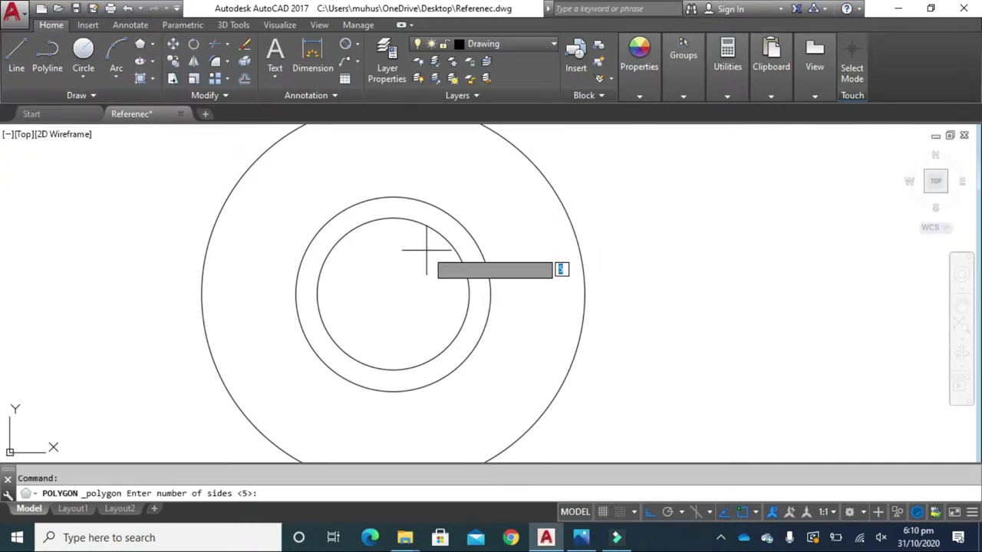
pyautogui.press('Return')
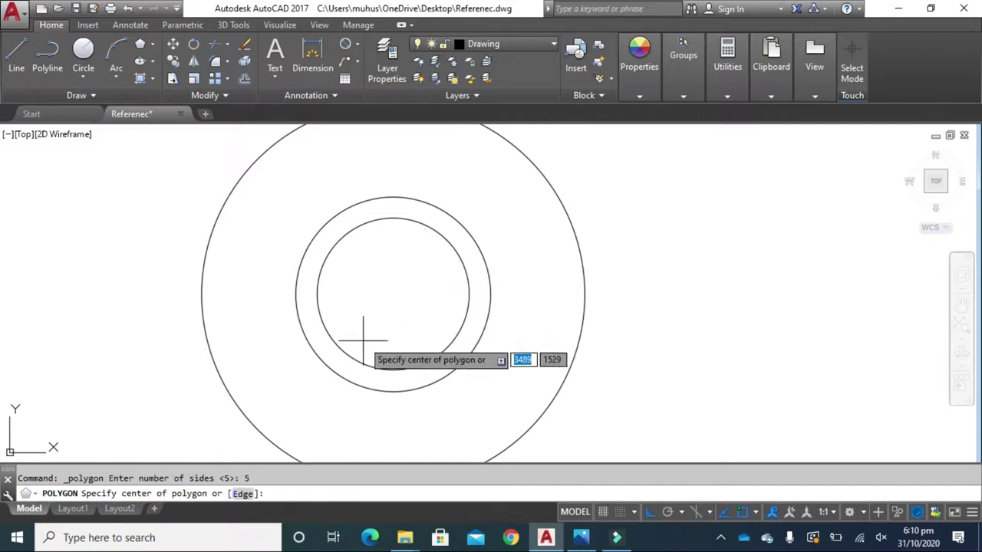
pyautogui.click(393, 293)
pyautogui.press('Return')
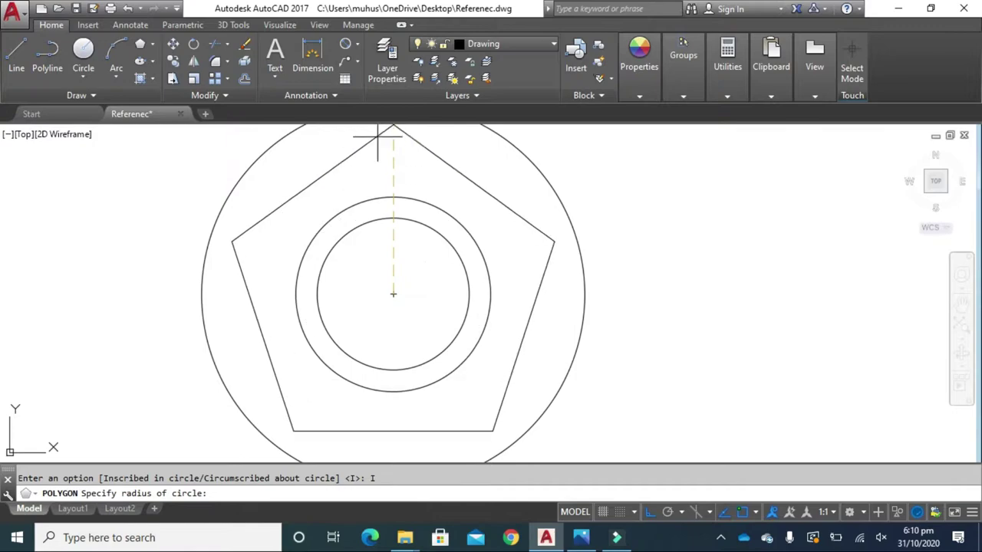
pyautogui.moveTo(388, 204); pyautogui.dragTo(393, 244, button='middle')
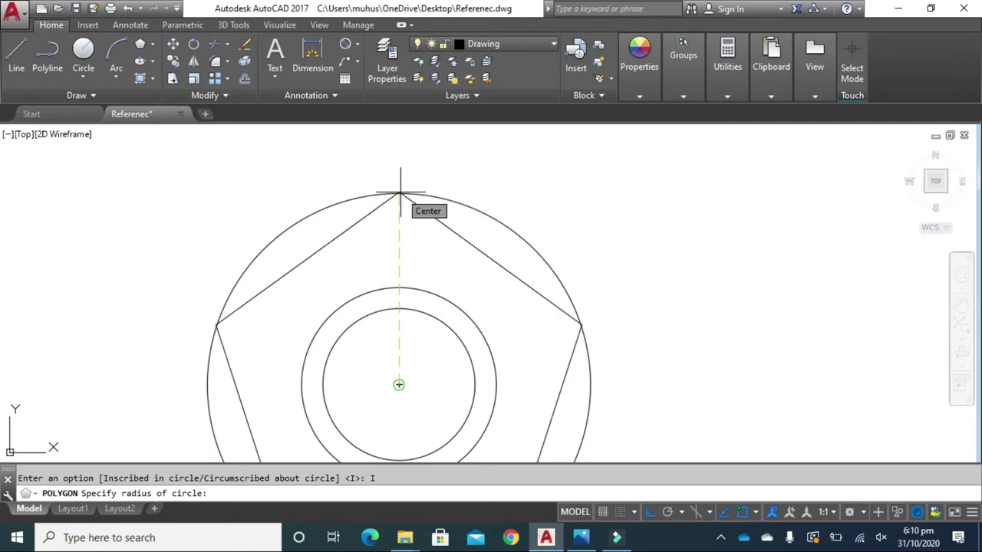
pyautogui.write('63')
pyautogui.press('Return')
pyautogui.scroll(-2, 460, 307)
pyautogui.scroll(-3, 467, 416)
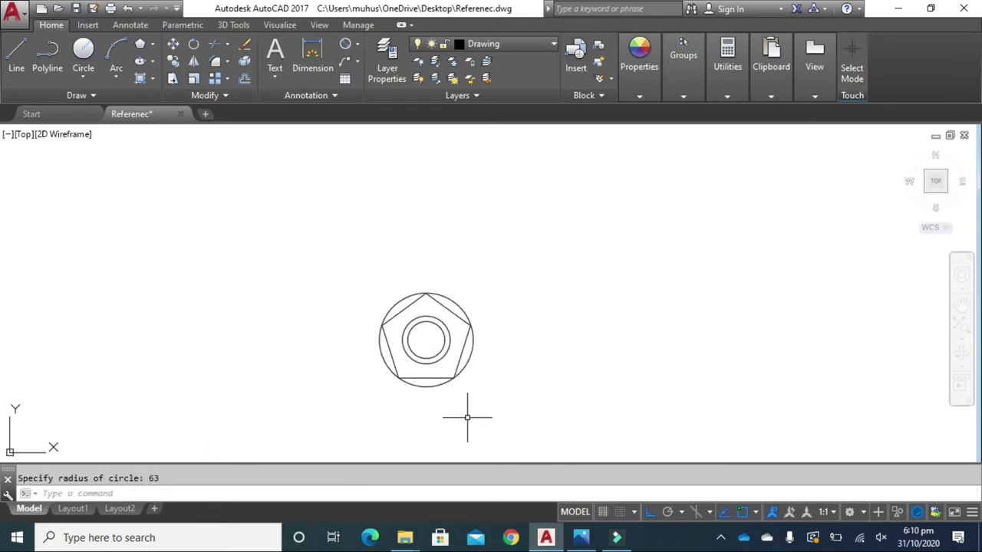
pyautogui.moveTo(467, 417); pyautogui.dragTo(458, 338, button='middle')
pyautogui.scroll(4, 420, 253)
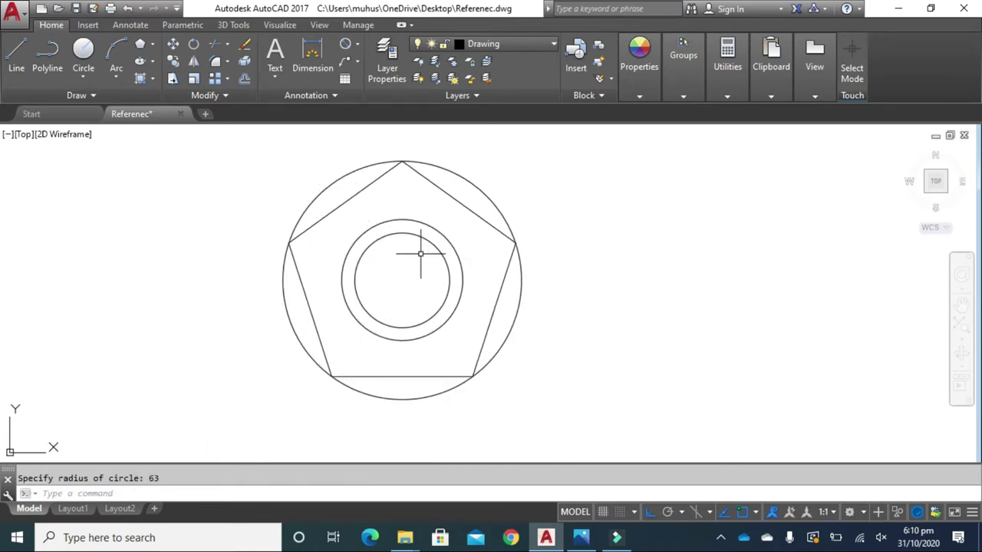
# Step: Draw radius-10 hole circles on the left, bottom-left and bottom-right pentagon vertices
pyautogui.click(84, 51)
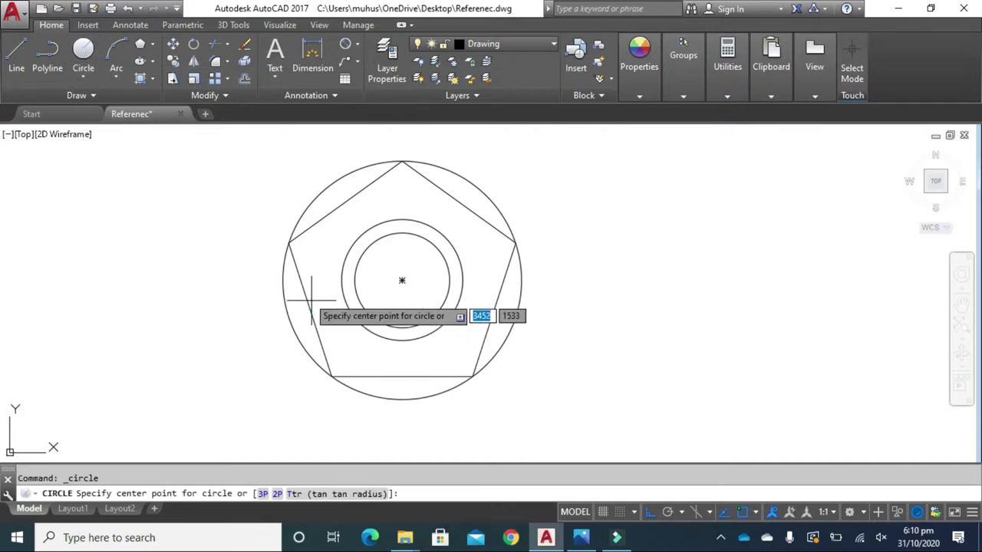
pyautogui.click(287, 244)
pyautogui.write('10')
pyautogui.press('Return')
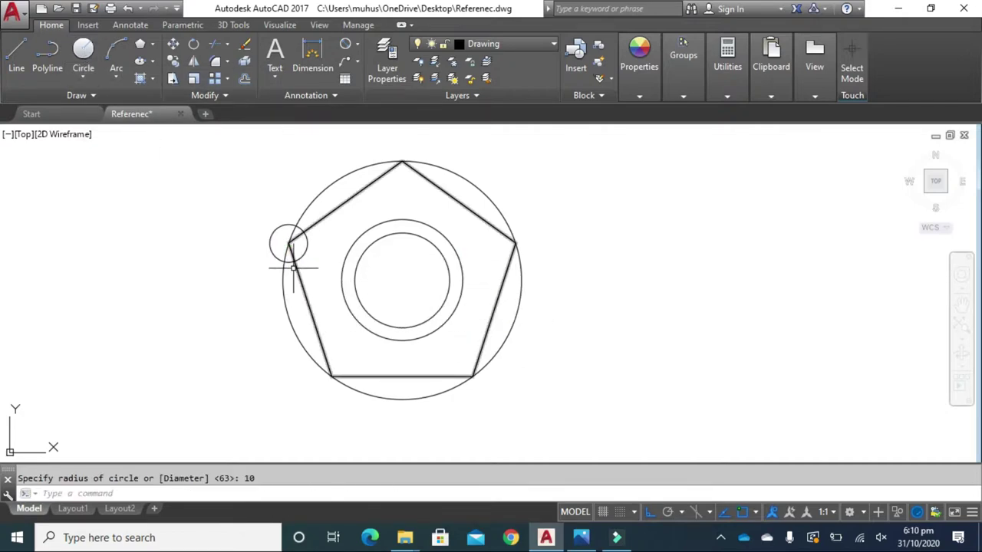
pyautogui.press('Return')
pyautogui.click(331, 377)
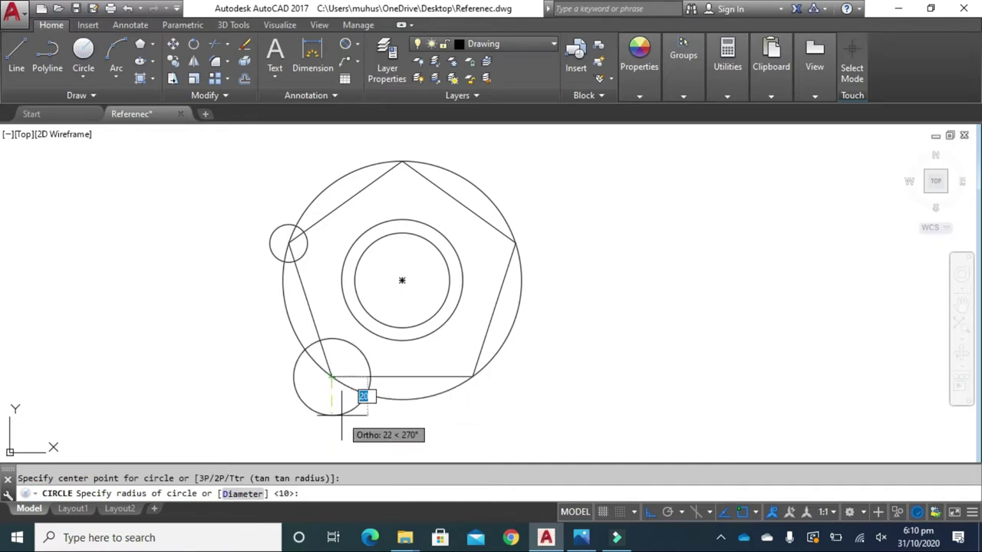
pyautogui.press('Return')
pyautogui.press('Return')
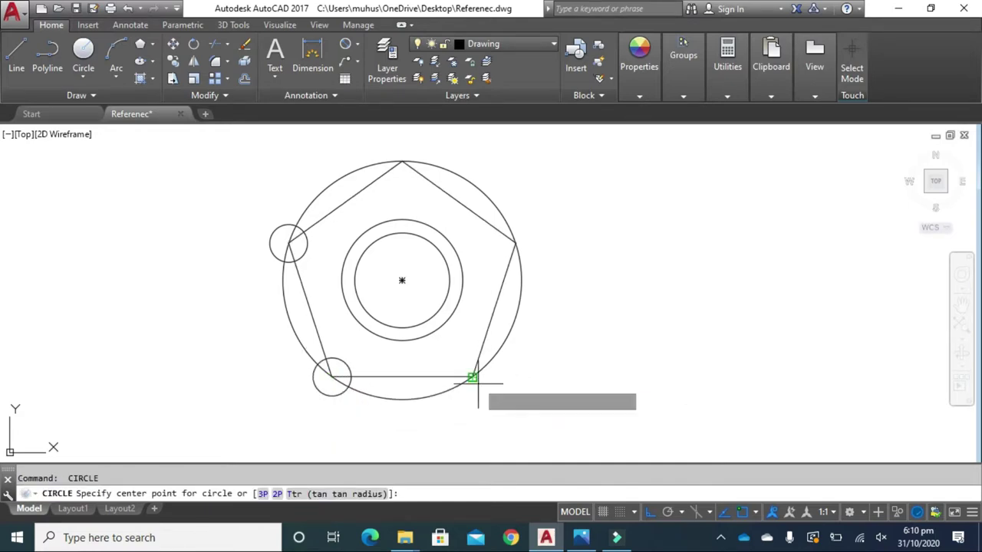
pyautogui.click(472, 377)
pyautogui.press('Return')
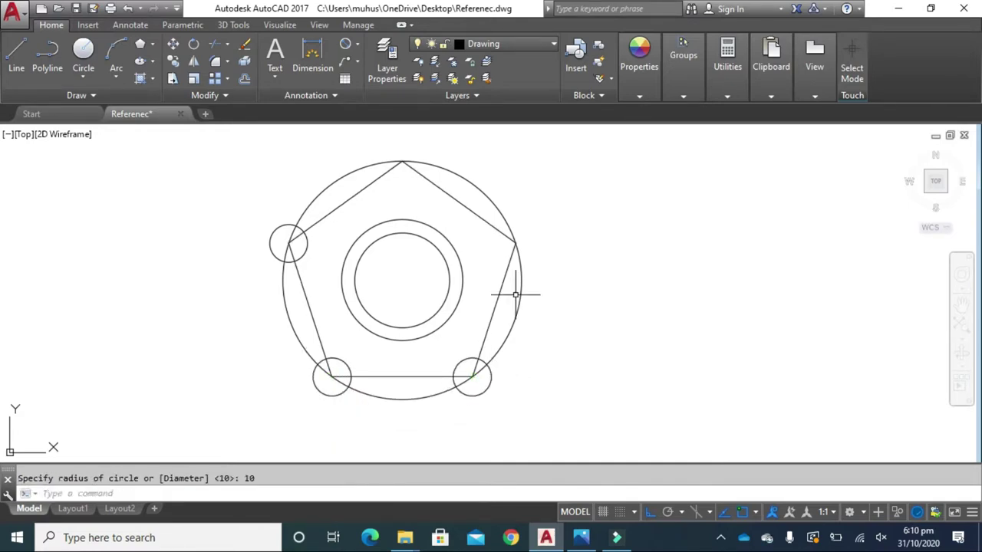
pyautogui.press('Return')
# Step: Add radius-10 hole circles on the right and top pentagon vertices
pyautogui.click(515, 244)
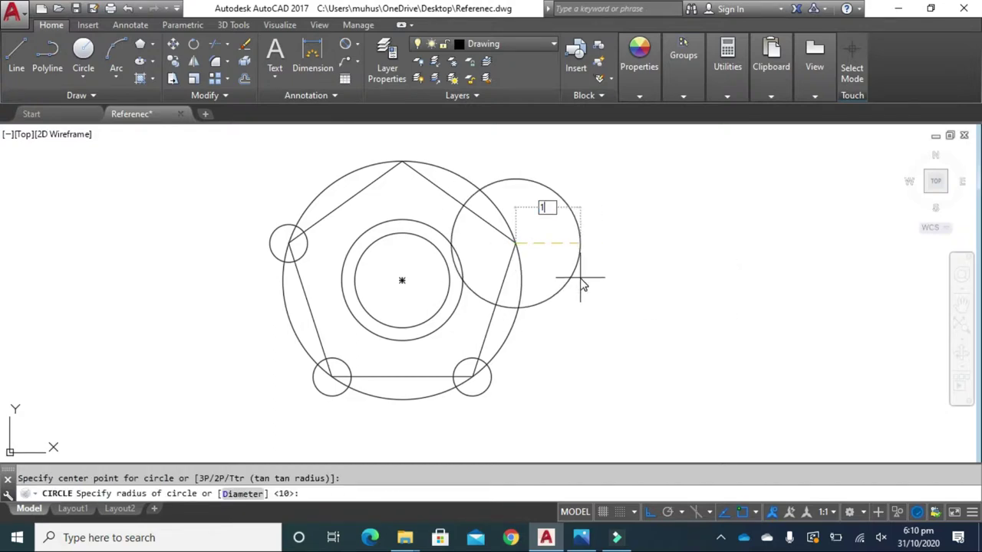
pyautogui.write('0')
pyautogui.press('Return')
pyautogui.moveTo(289, 250); pyautogui.dragTo(277, 328, button='middle')
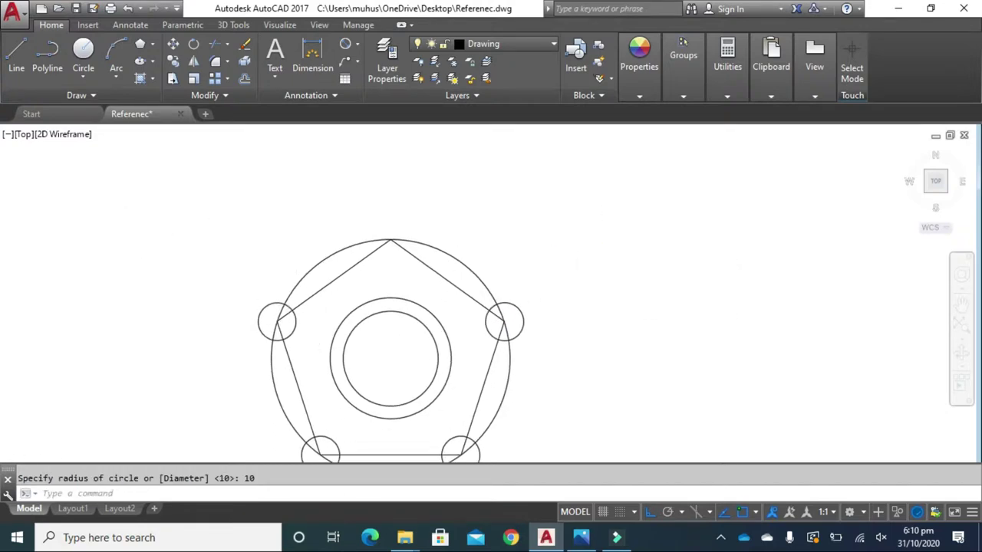
pyautogui.press('Return')
pyautogui.click(390, 240)
pyautogui.write('0')
pyautogui.press('Return')
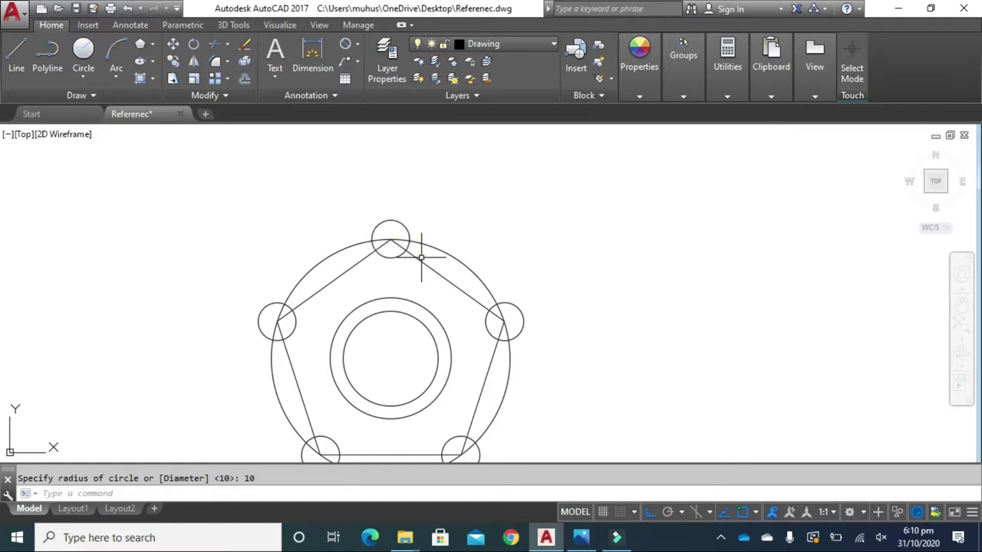
# Step: Draw radius-16 boss circles around the top and right vertex holes
pyautogui.press('Return')
pyautogui.click(376, 239)
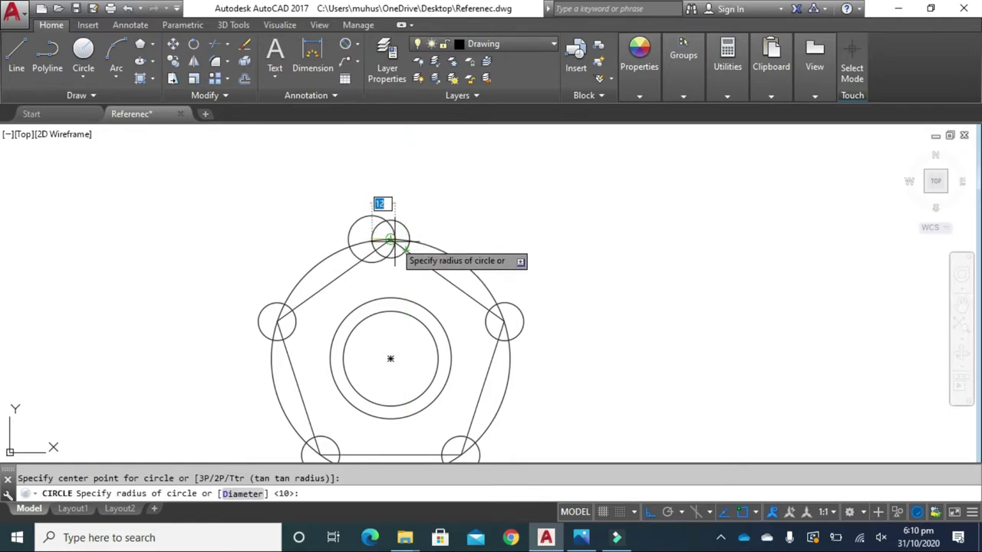
pyautogui.press('Escape')
pyautogui.press('Return')
pyautogui.click(390, 240)
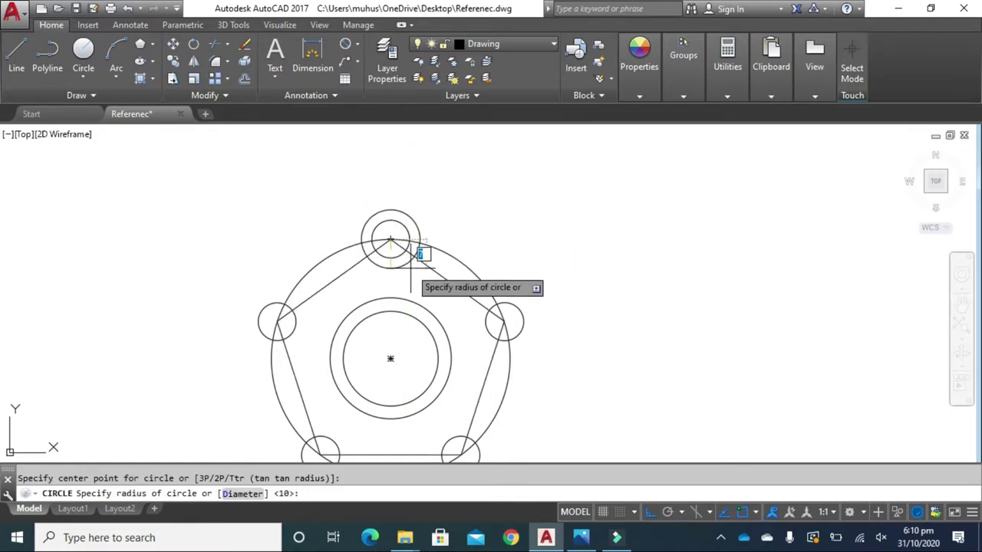
pyautogui.write('16')
pyautogui.press('Return')
pyautogui.press('Return')
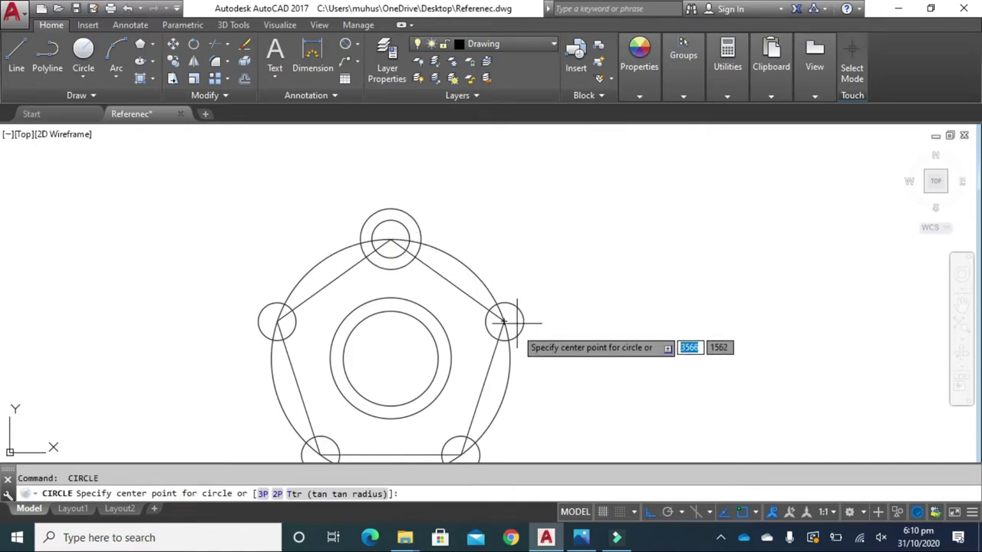
pyautogui.click(503, 319)
pyautogui.write('1')
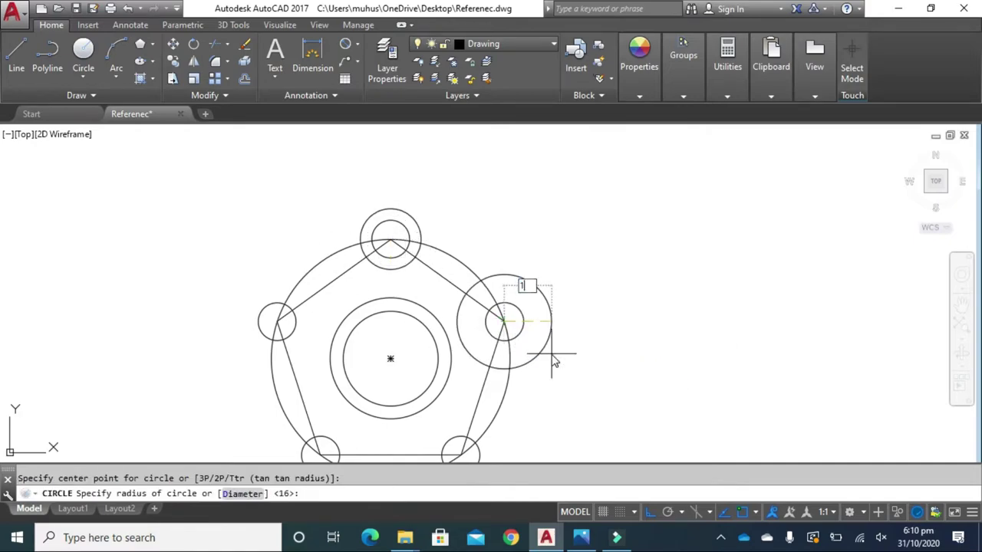
pyautogui.write('6')
pyautogui.press('Return')
# Step: Add radius-16 bosses around the left, lower-left and lower-right vertex holes
pyautogui.press('Return')
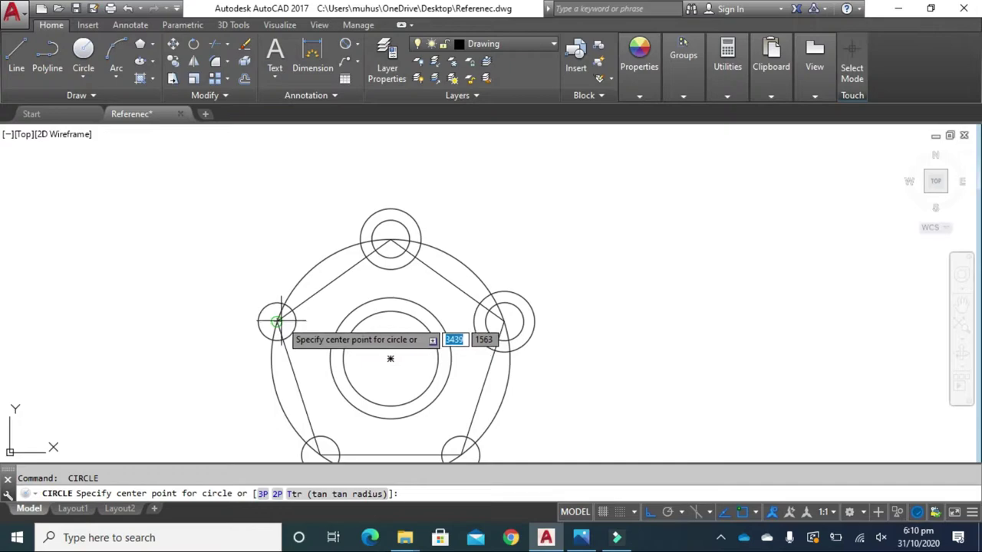
pyautogui.click(276, 320)
pyautogui.press('Return')
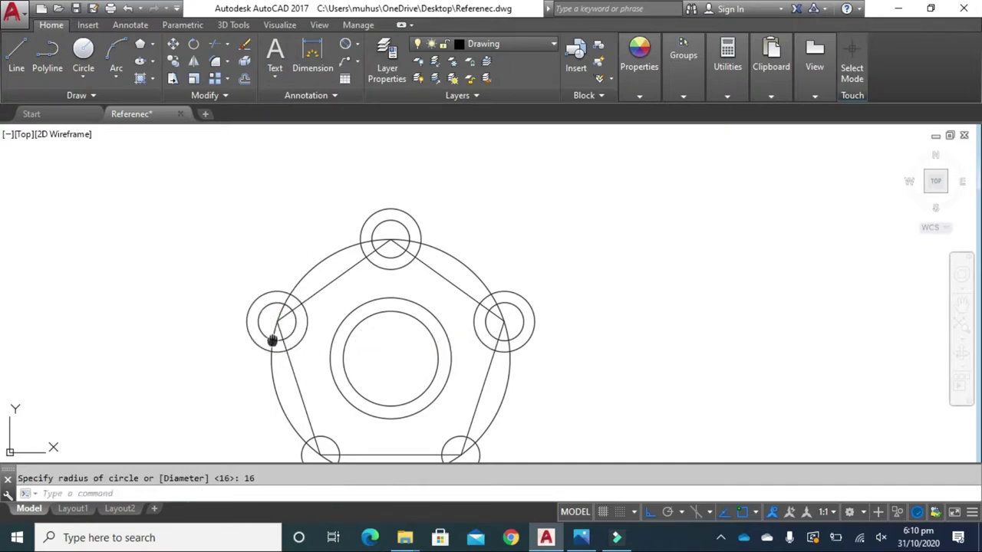
pyautogui.moveTo(272, 340); pyautogui.dragTo(292, 246, button='middle')
pyautogui.press('Return')
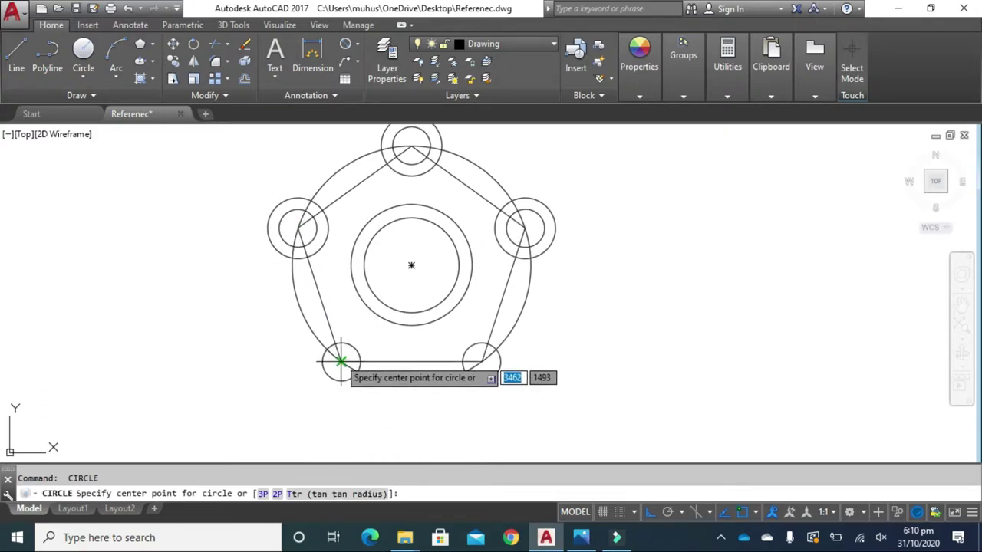
pyautogui.click(342, 361)
pyautogui.press('Return')
pyautogui.press('Return')
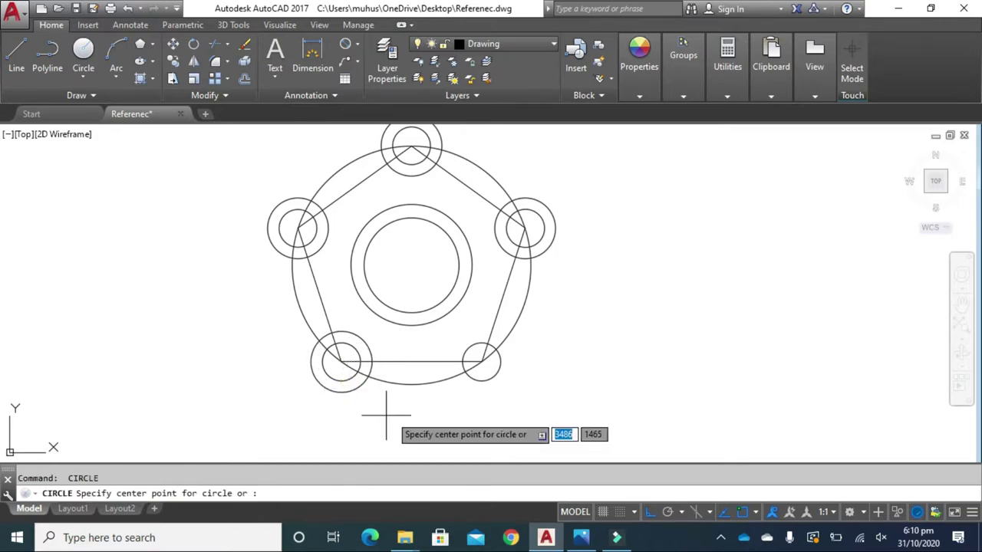
pyautogui.click(482, 362)
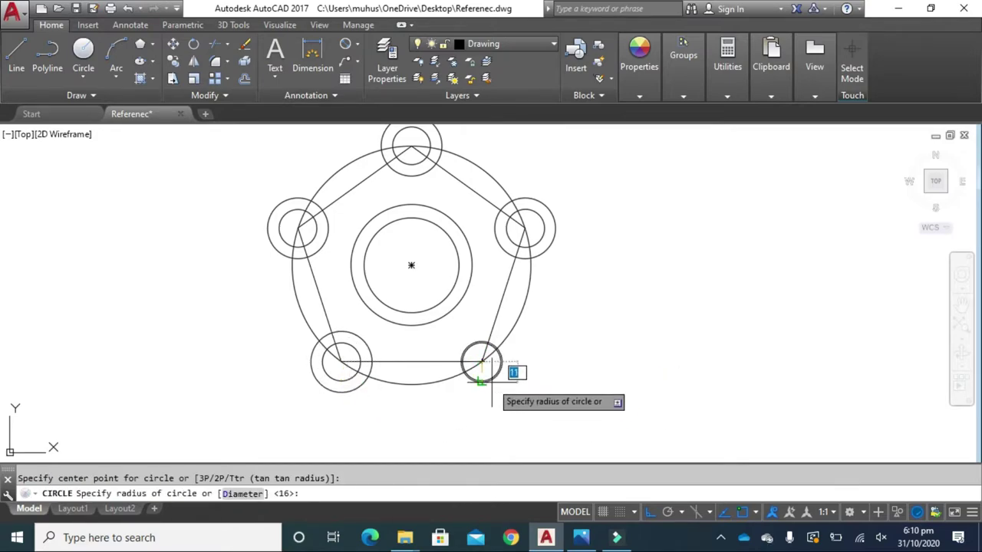
pyautogui.press('Return')
pyautogui.moveTo(712, 325); pyautogui.dragTo(693, 362, button='middle')
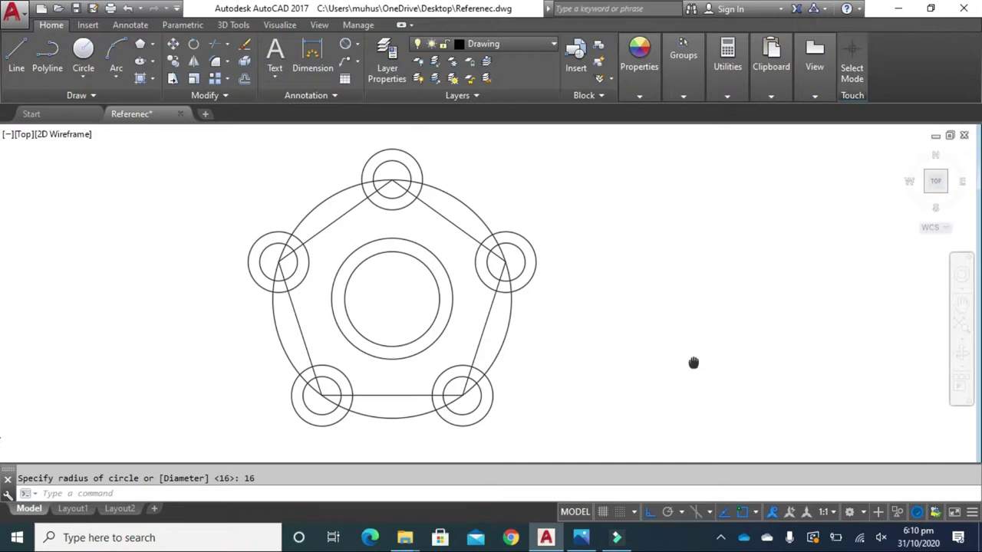
# Step: Draw a radius-50 circle tangent to the right and lower-right boss circles
pyautogui.click(78, 77)
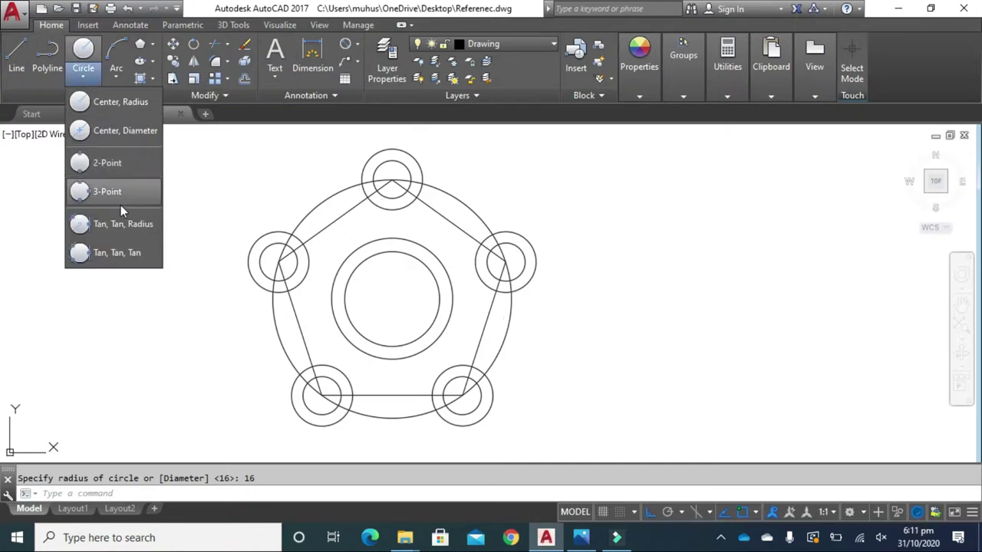
pyautogui.click(122, 221)
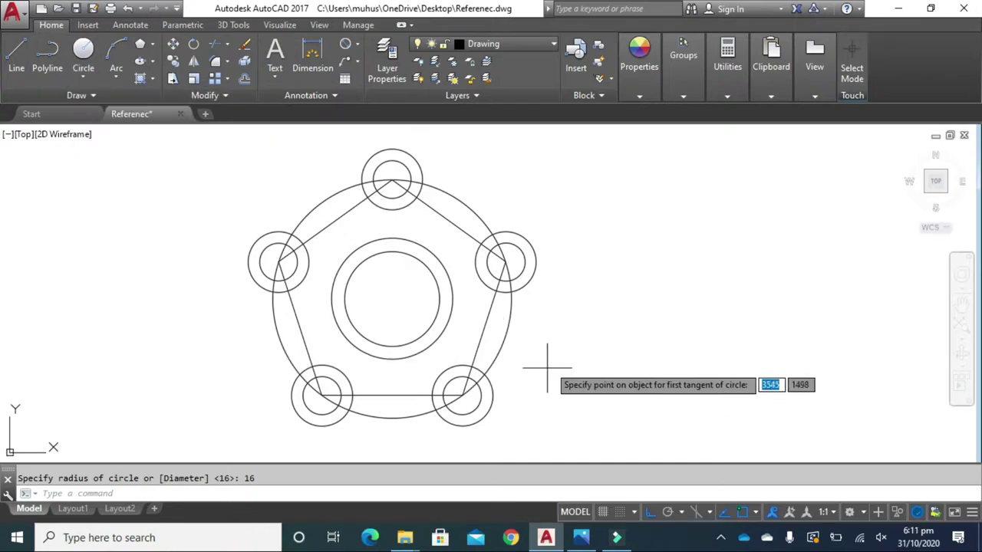
pyautogui.click(526, 283)
pyautogui.click(497, 400)
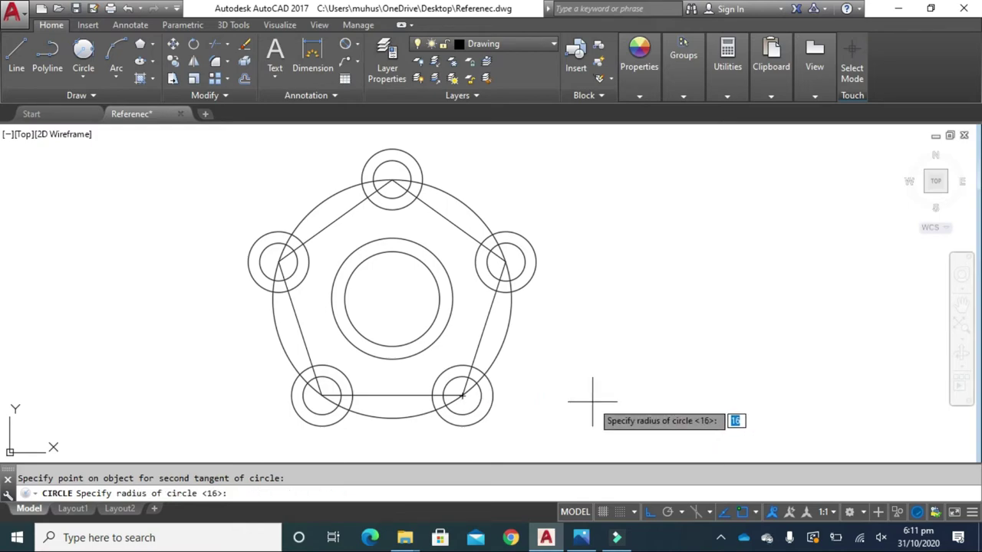
pyautogui.write('50')
pyautogui.press('Return')
pyautogui.moveTo(624, 192); pyautogui.dragTo(572, 281, button='middle')
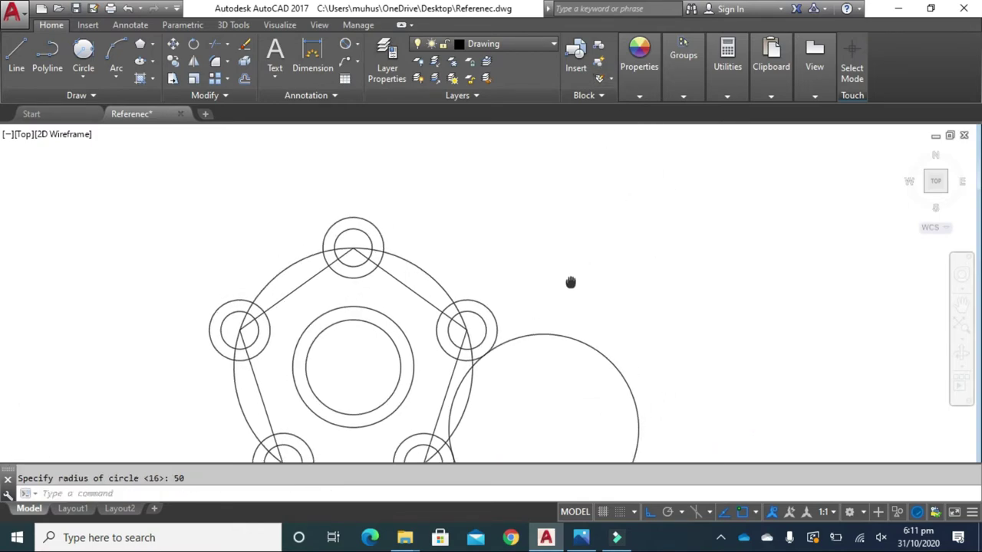
# Step: Add radius-50 tangent circles between the top boss and the right and left bosses
pyautogui.press('Return')
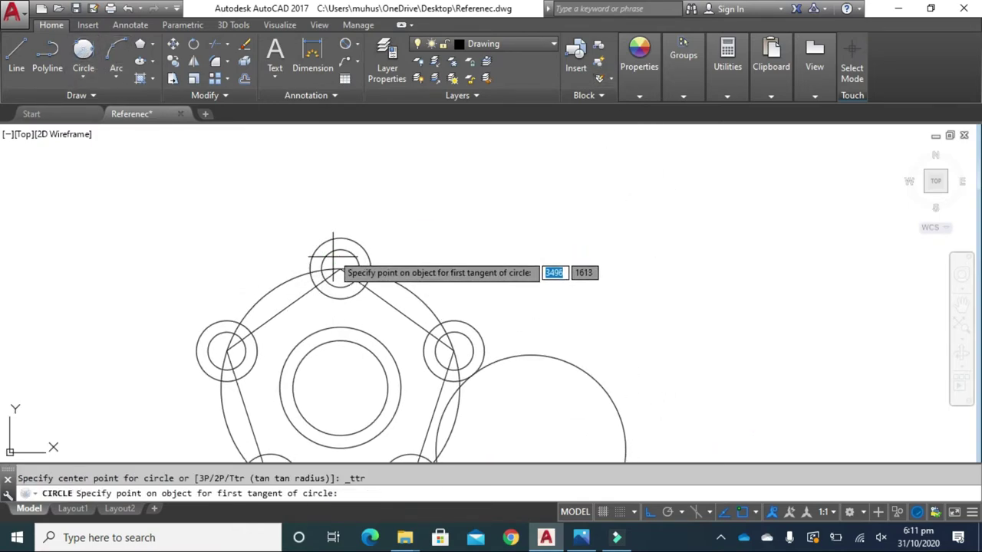
pyautogui.click(354, 247)
pyautogui.click(469, 322)
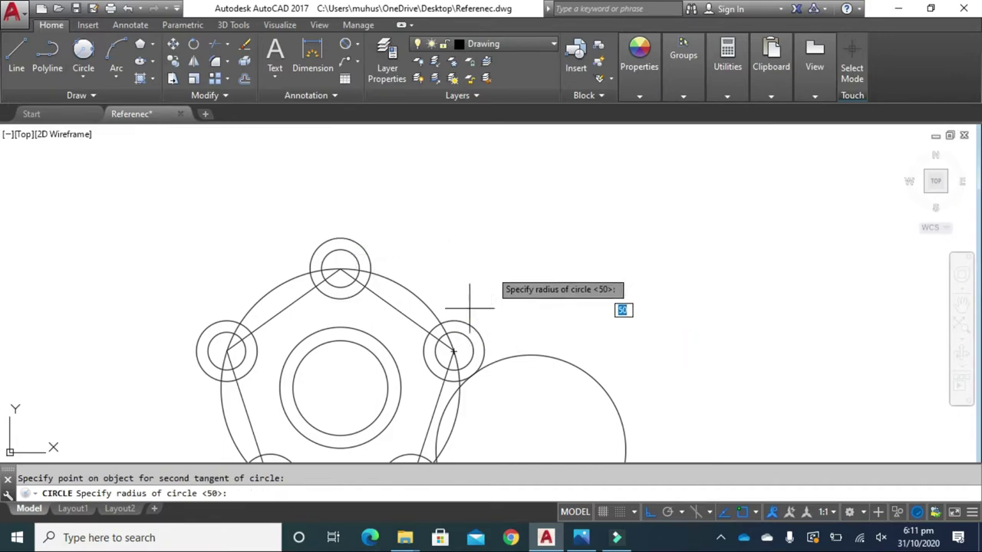
pyautogui.press('Return')
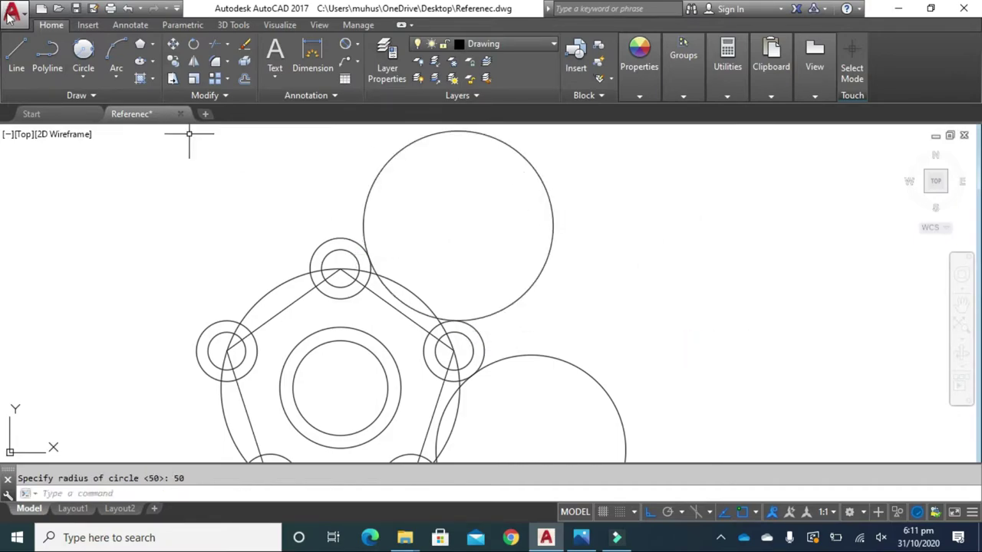
pyautogui.click(82, 50)
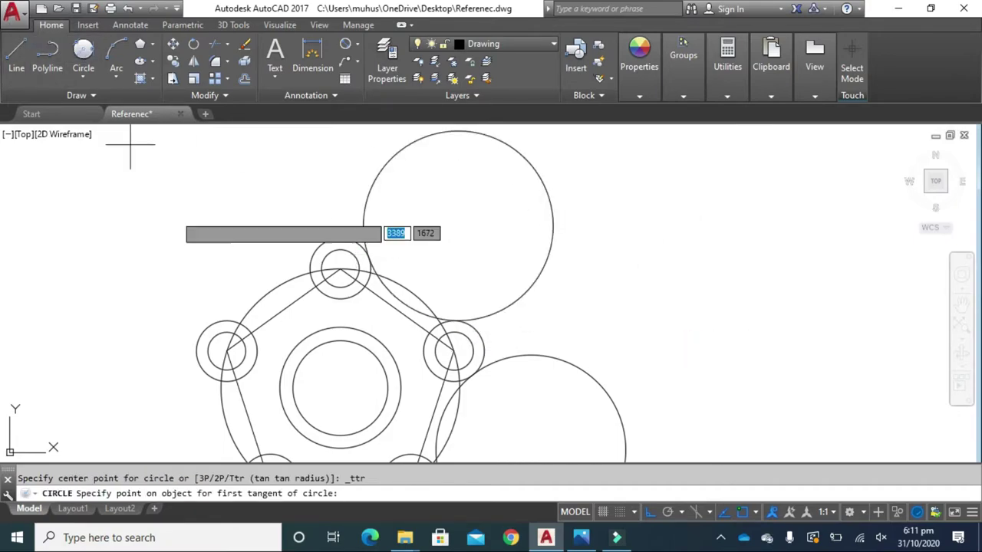
pyautogui.click(317, 246)
pyautogui.click(205, 324)
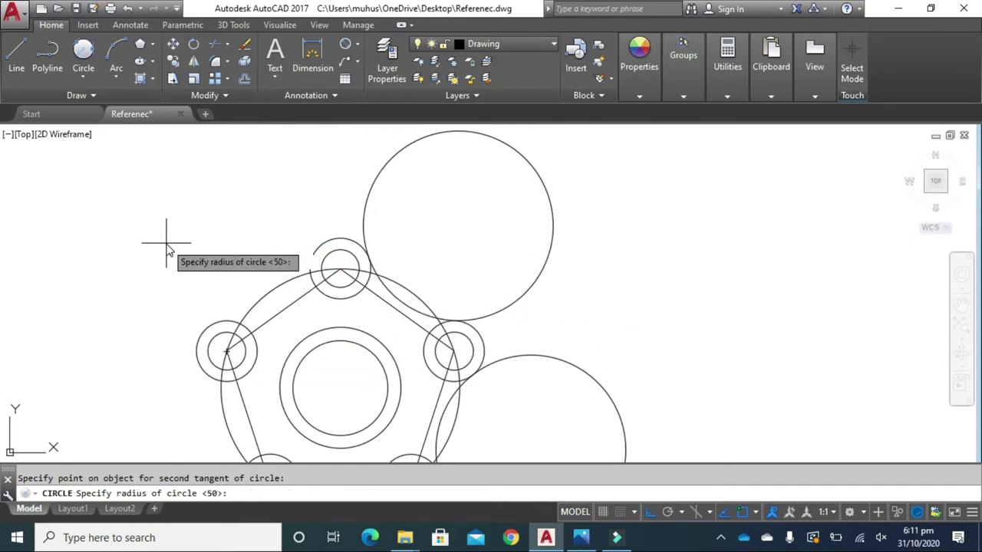
pyautogui.press('Return')
pyautogui.press('Return')
pyautogui.moveTo(602, 384)
pyautogui.mouseDown(button='middle')
pyautogui.moveTo(568, 347)
pyautogui.moveTo(482, 436)
pyautogui.mouseUp(button='middle')
pyautogui.scroll(2, 519, 287)
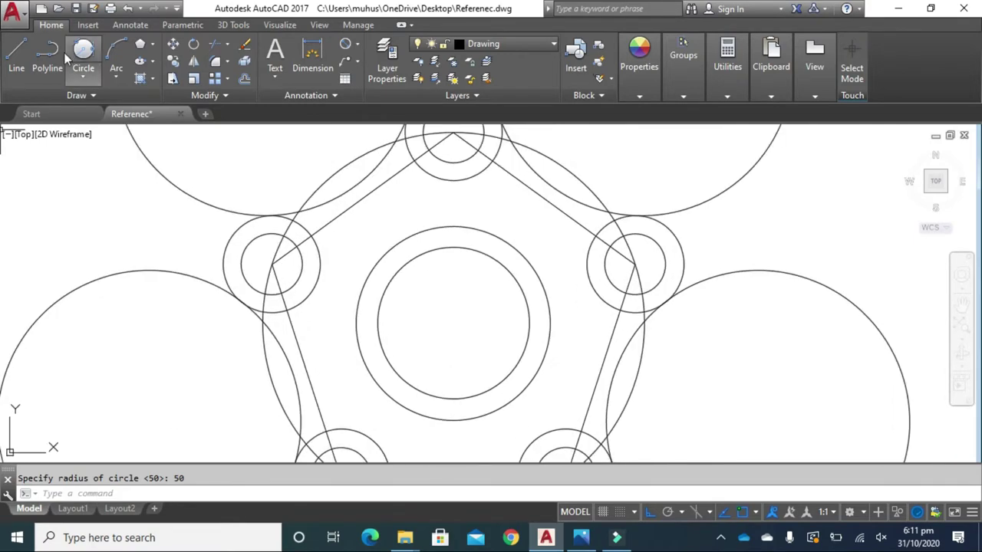
# Step: Draw a vertical line up from the bore centre and offset parallel copies through picked points
pyautogui.click(16, 54)
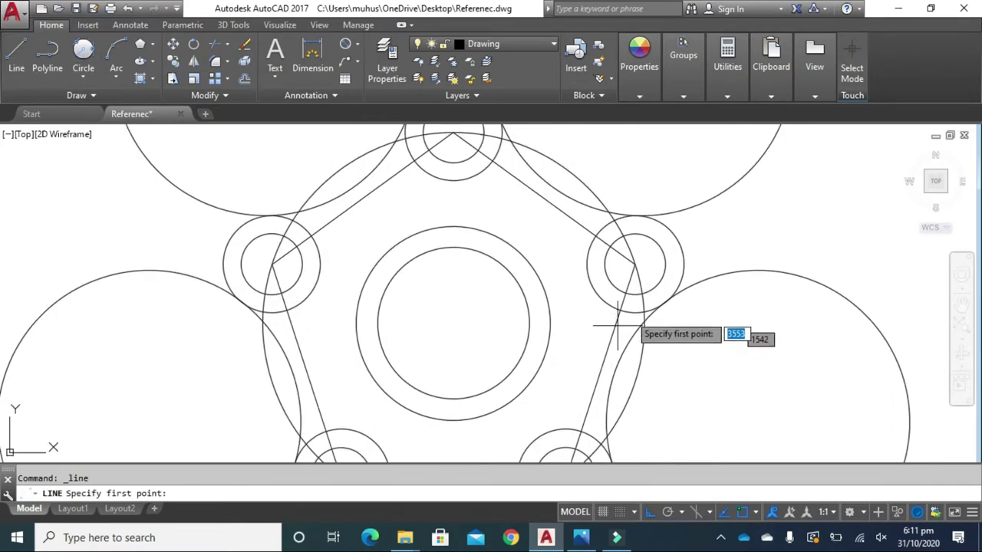
pyautogui.click(453, 323)
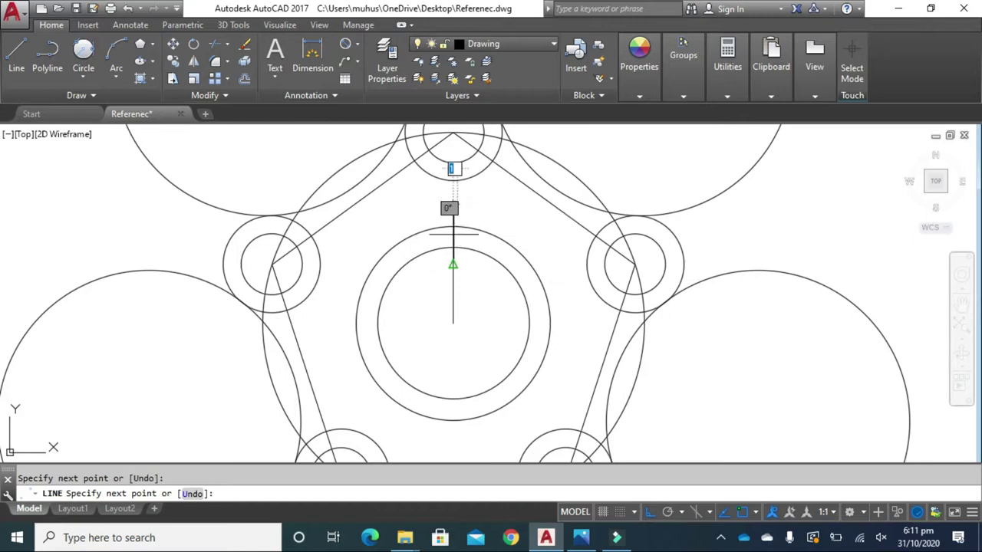
pyautogui.press('Return')
pyautogui.press('Escape')
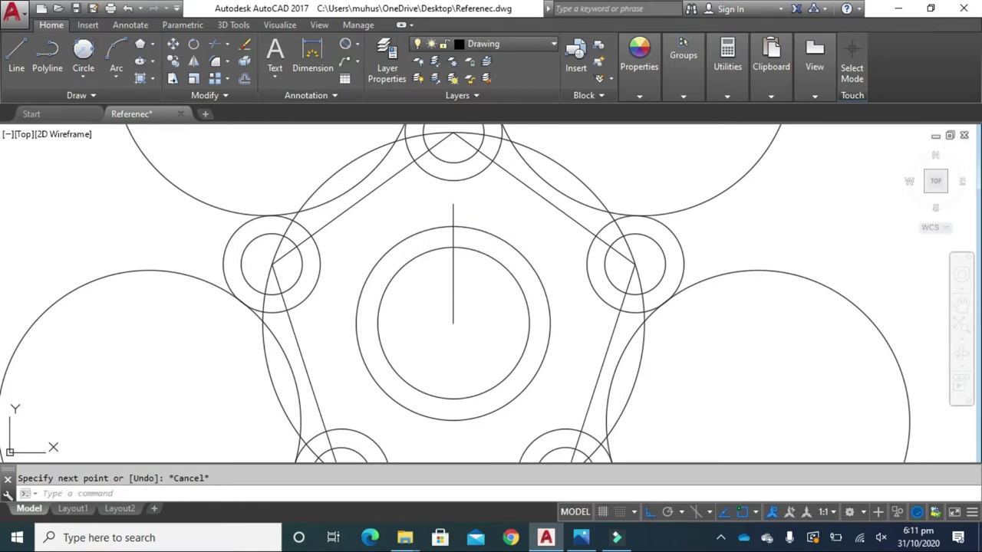
pyautogui.write('o')
pyautogui.press('Return')
pyautogui.click(235, 493)
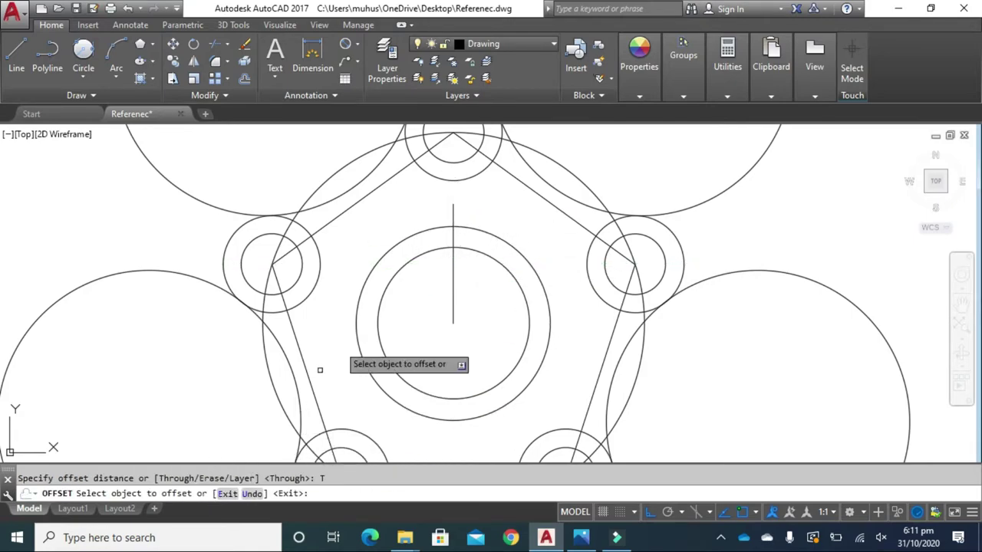
pyautogui.click(453, 212)
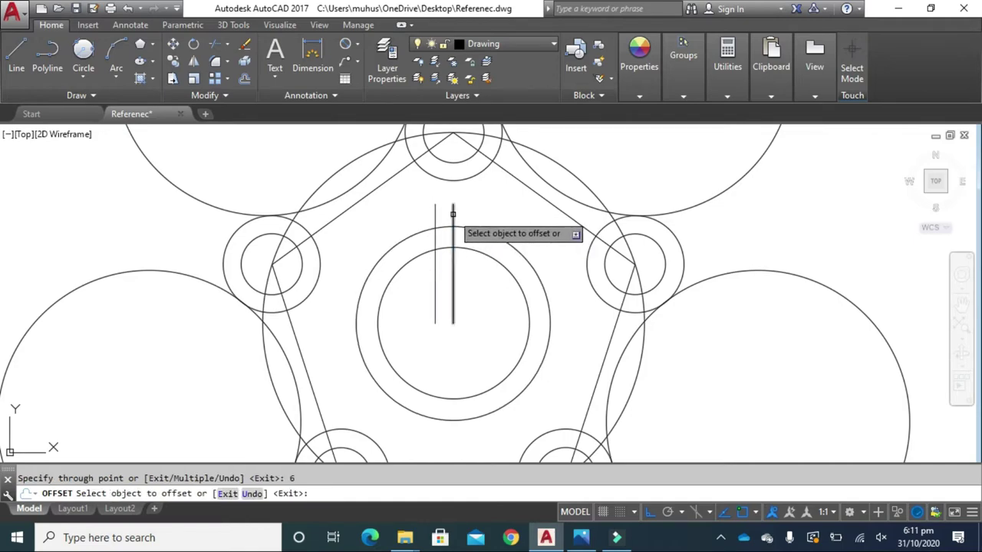
pyautogui.click(452, 212)
pyautogui.click(485, 214)
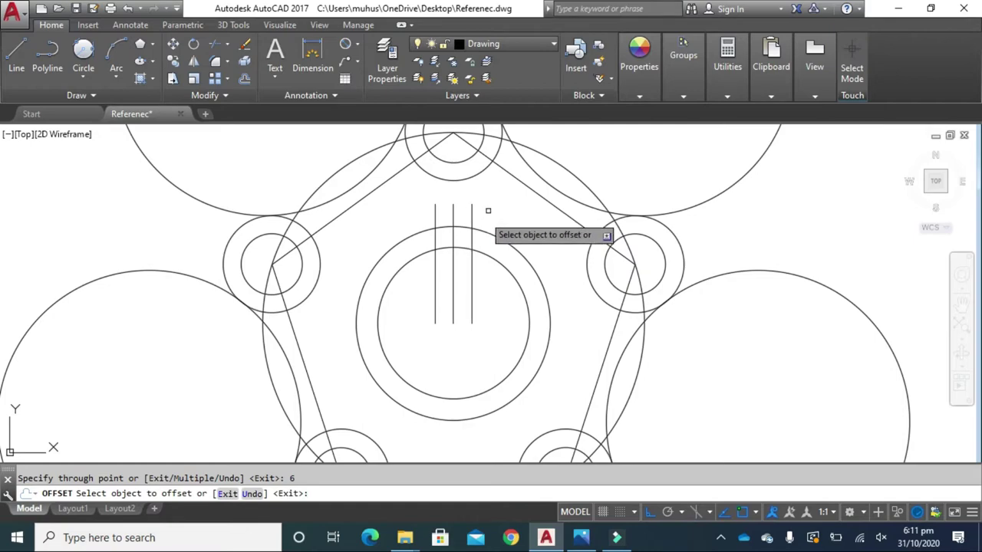
pyautogui.scroll(1, 476, 211)
pyautogui.scroll(1, 479, 232)
pyautogui.press('Escape')
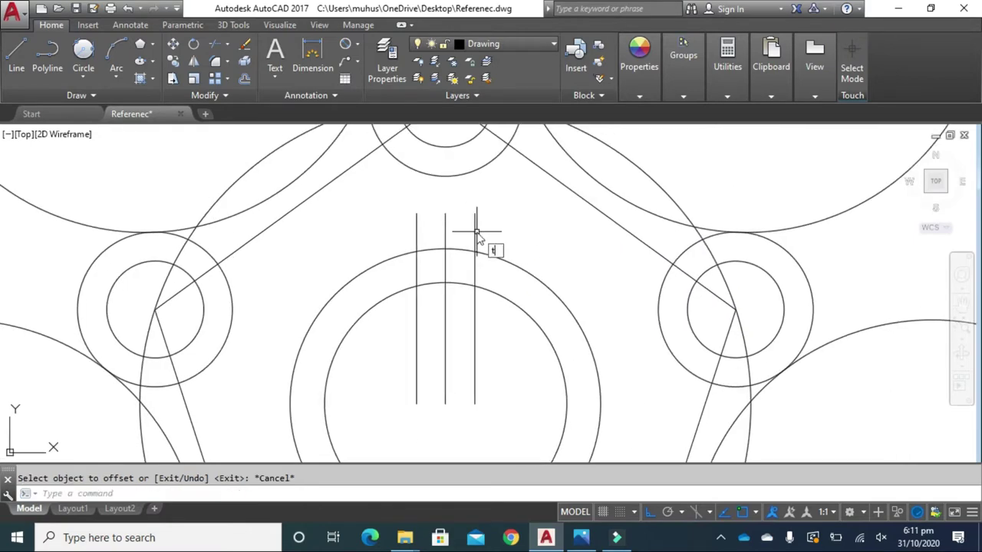
# Step: Trim the arc and lines to leave a 12-wide keyway notch in the bore's top edge
pyautogui.press('Return')
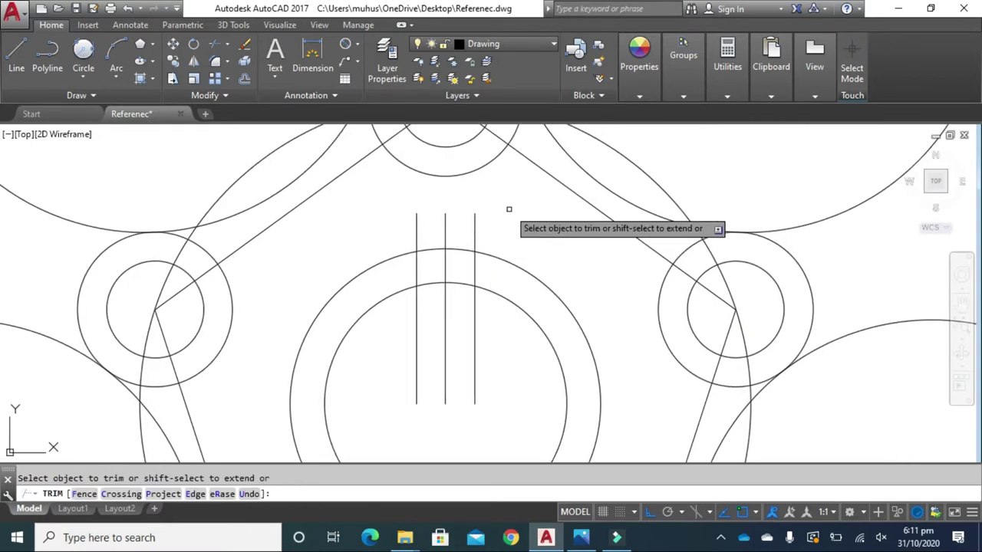
pyautogui.click(509, 209)
pyautogui.click(396, 225)
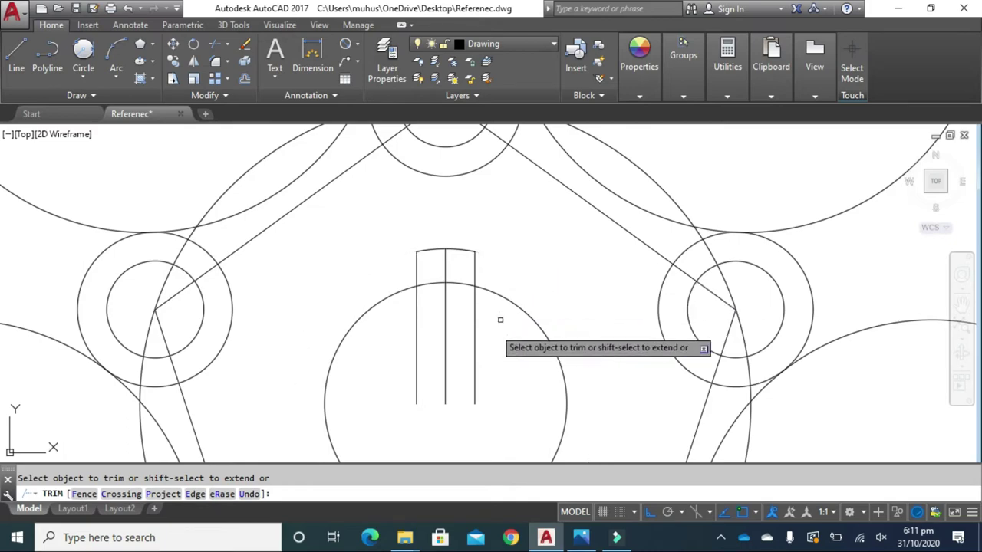
pyautogui.click(499, 348)
pyautogui.click(409, 363)
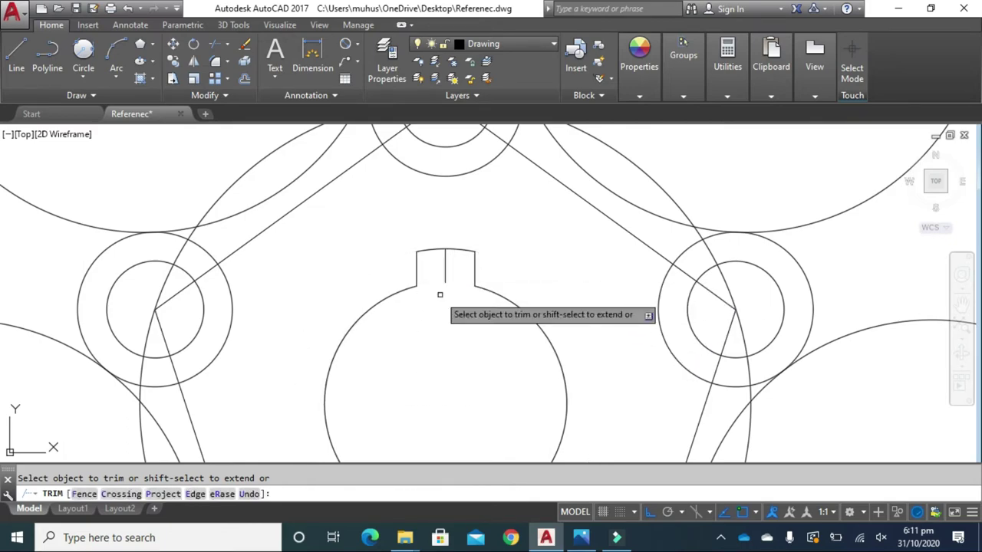
pyautogui.press('Escape')
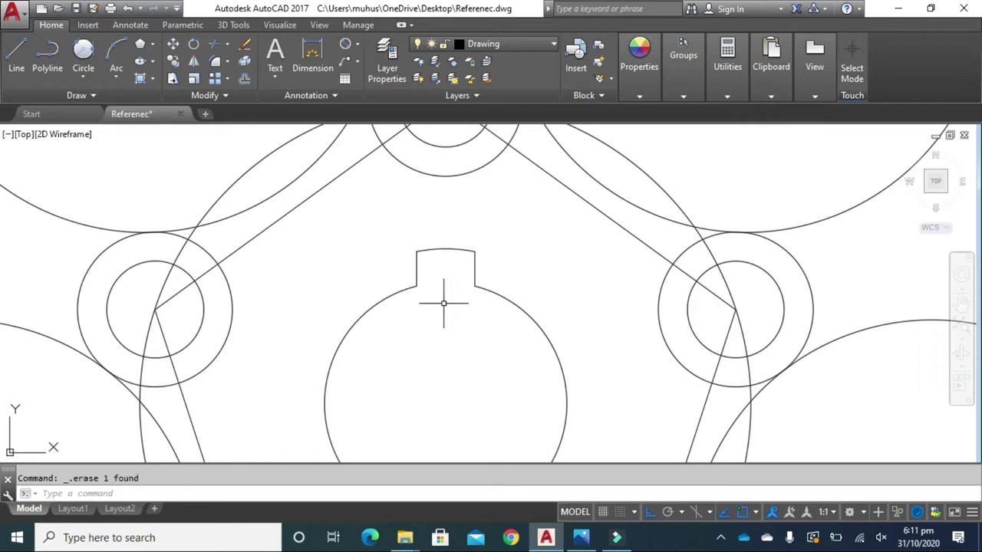
pyautogui.write('AR')
# Step: Polar-array the notch's three lines into 8 copies around the bore centre
pyautogui.press('Escape')
pyautogui.click(483, 286)
pyautogui.click(374, 234)
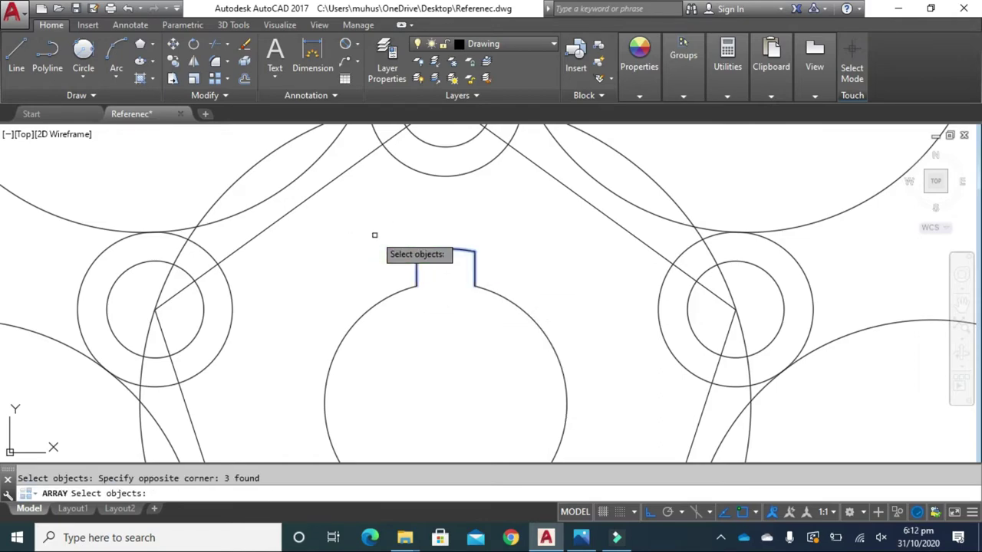
pyautogui.press('Return')
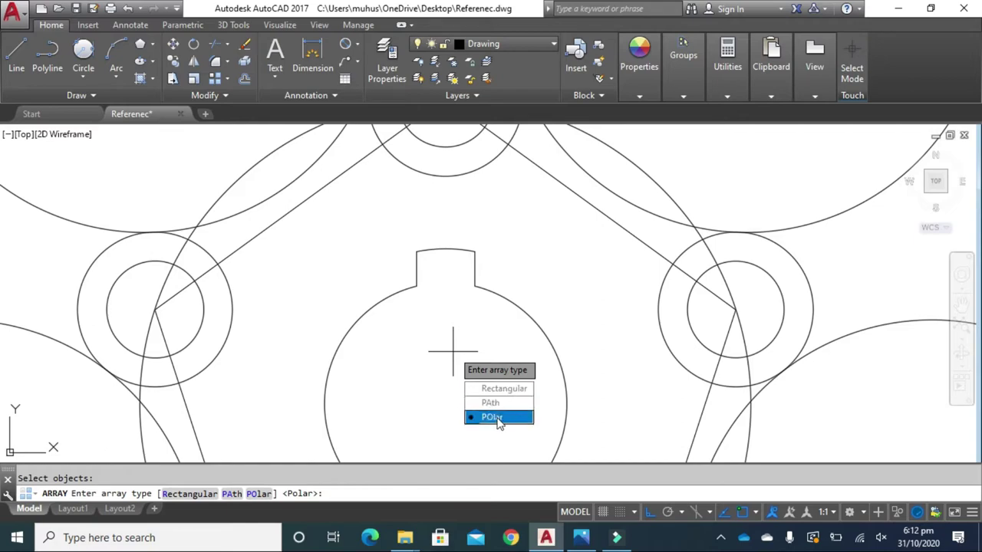
pyautogui.click(496, 419)
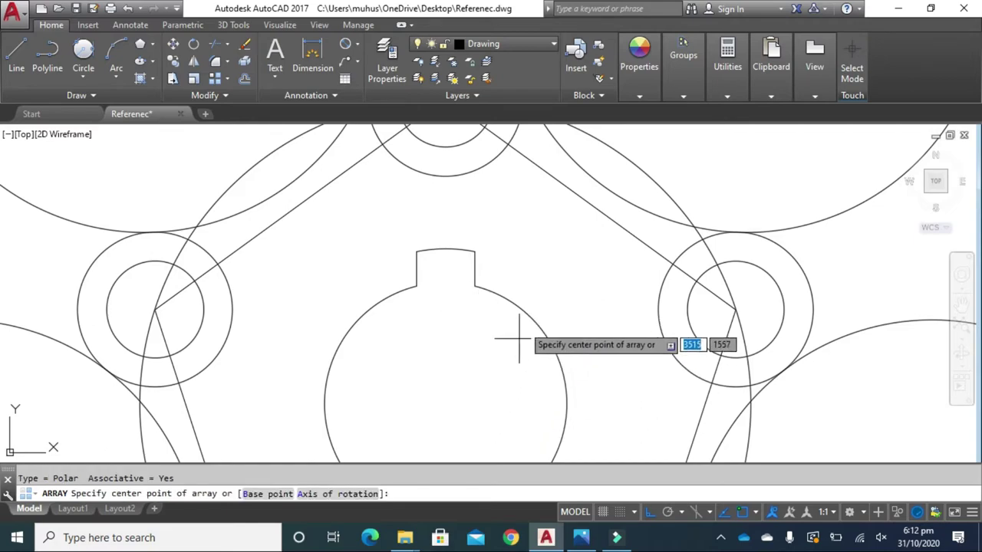
pyautogui.click(445, 403)
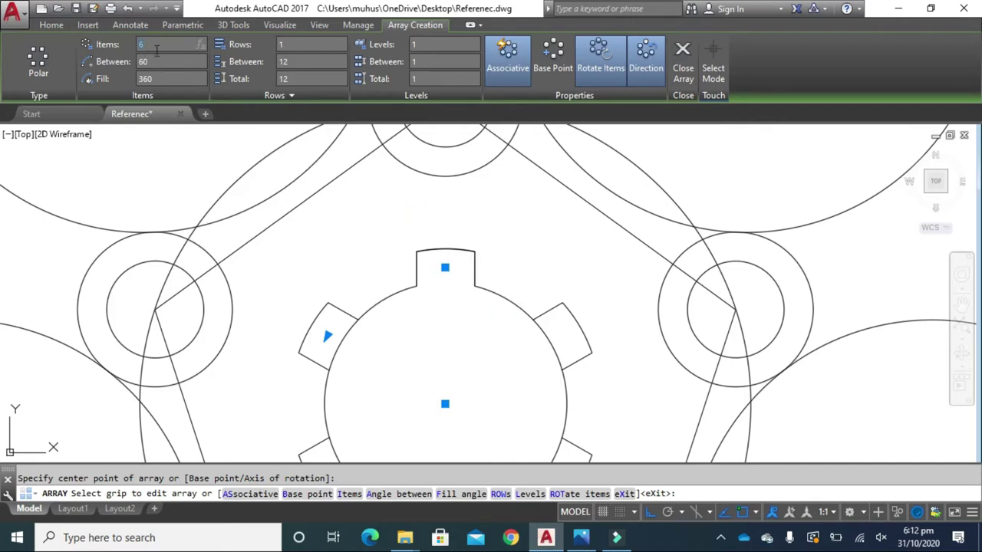
pyautogui.write('8')
pyautogui.press('Return')
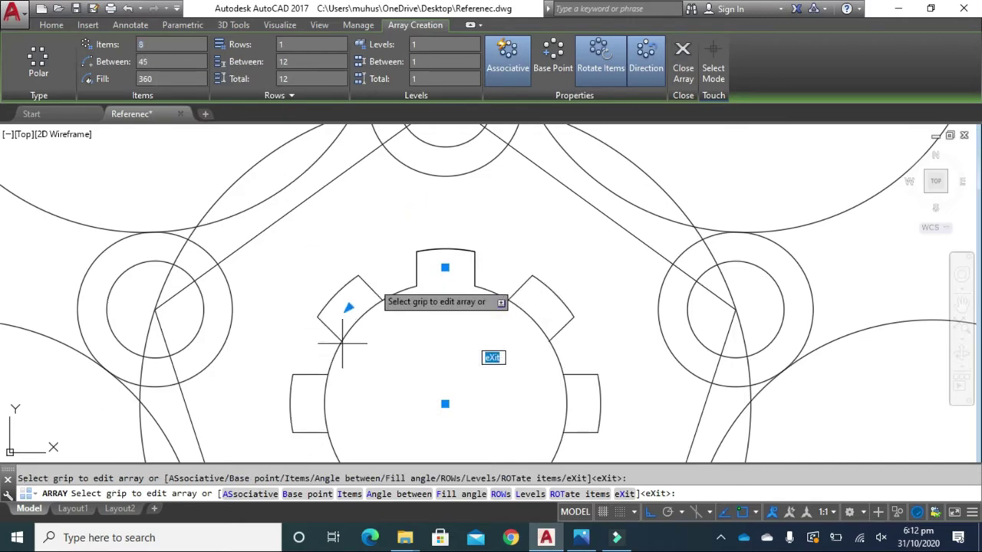
pyautogui.moveTo(427, 334); pyautogui.dragTo(432, 271, button='middle')
pyautogui.press('Escape')
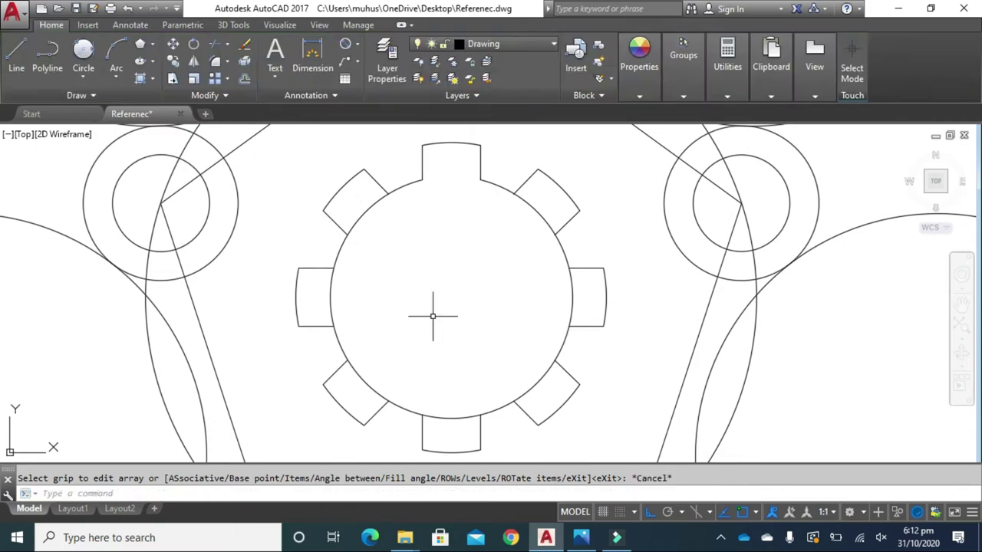
pyautogui.write('tr')
# Step: Trim the circle arcs inside each notch to form the splined outline
pyautogui.press('Return')
pyautogui.press('Return')
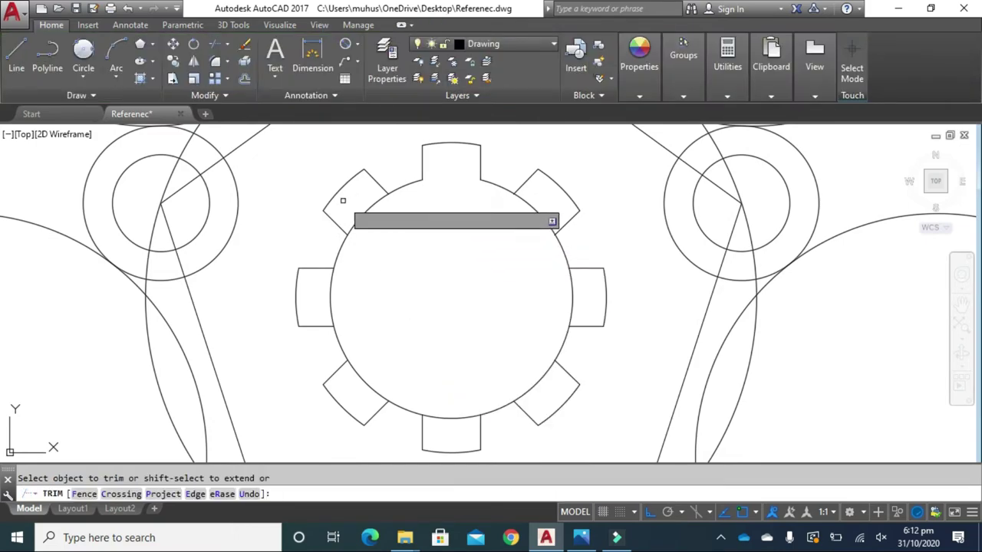
pyautogui.click(345, 200)
pyautogui.click(379, 221)
pyautogui.click(546, 198)
pyautogui.click(528, 222)
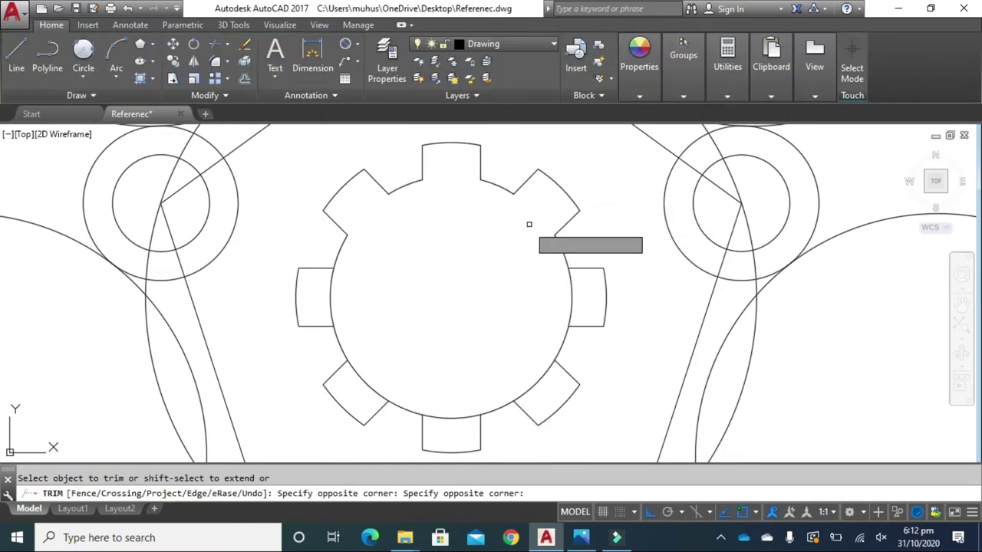
pyautogui.click(585, 291)
pyautogui.click(547, 314)
pyautogui.click(529, 372)
pyautogui.click(554, 395)
pyautogui.scroll(-3, 529, 374)
pyautogui.moveTo(493, 314); pyautogui.dragTo(291, 396, button='middle')
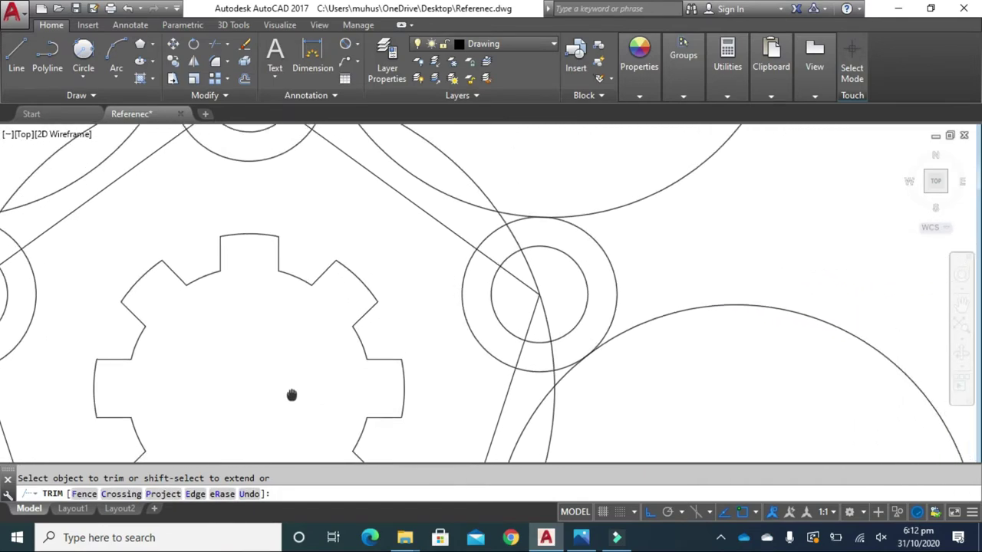
pyautogui.scroll(-3, 291, 396)
# Step: Trim away the upper-right, right and bottom portions of the large R50 circles
pyautogui.click(723, 243)
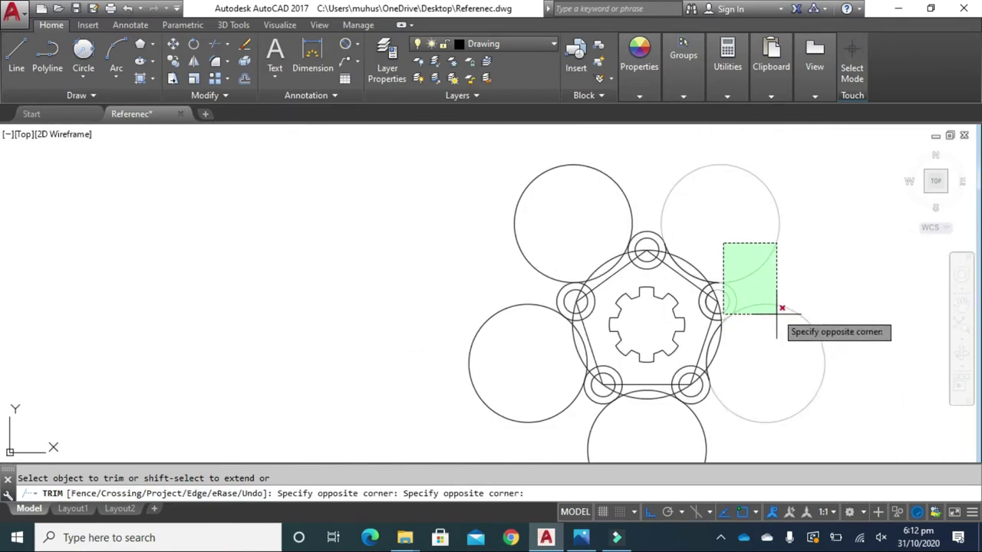
pyautogui.click(781, 256)
pyautogui.click(813, 295)
pyautogui.click(797, 337)
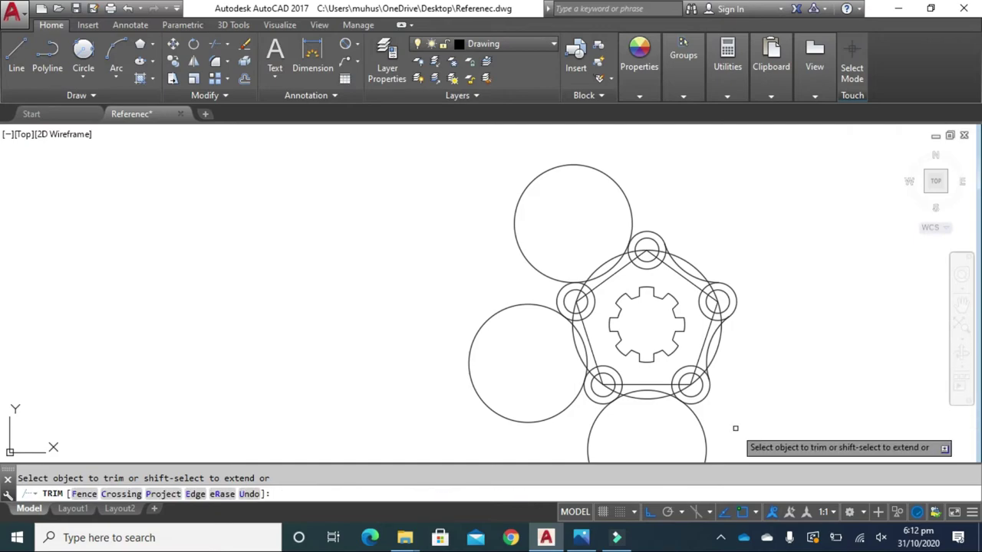
pyautogui.click(734, 428)
pyautogui.click(657, 443)
pyautogui.scroll(3, 740, 295)
pyautogui.scroll(3, 713, 303)
pyautogui.scroll(2, 578, 391)
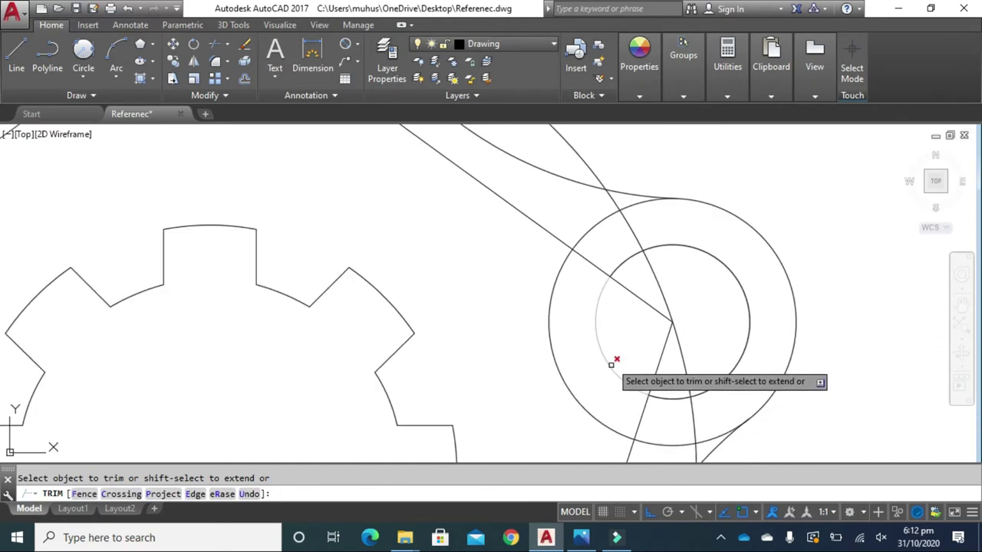
# Step: End the trim and delete the angled construction line
pyautogui.press('Escape')
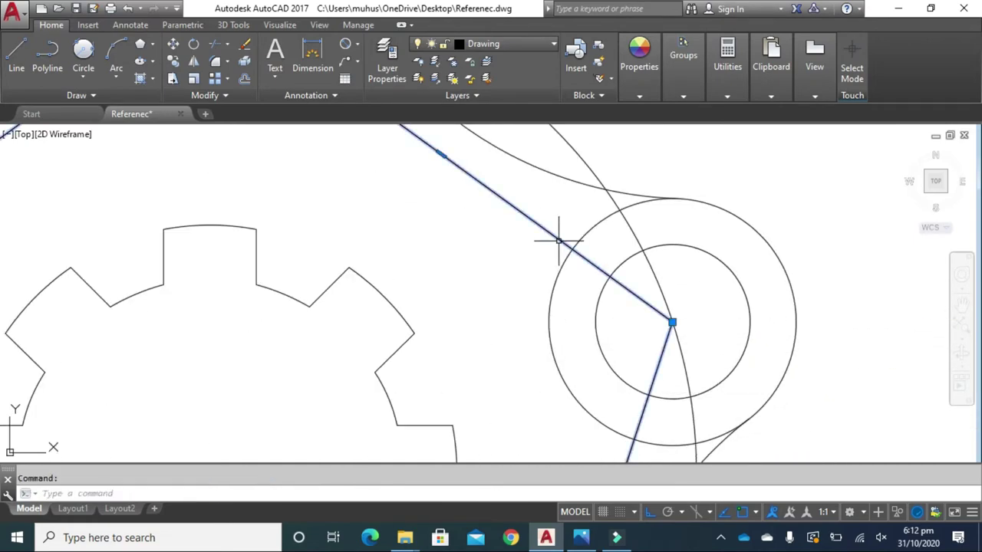
pyautogui.press('Delete')
pyautogui.scroll(-2, 585, 284)
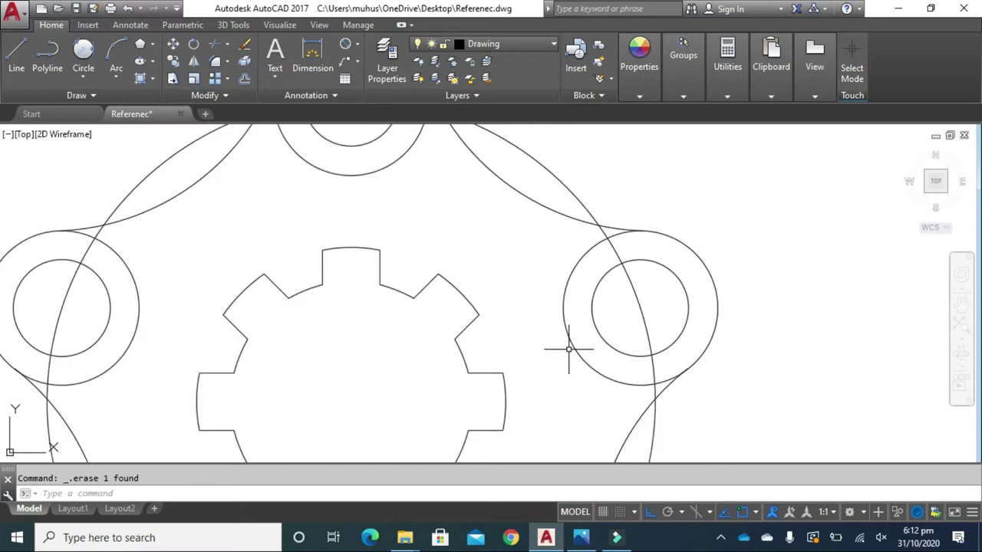
pyautogui.scroll(-3, 568, 350)
pyautogui.scroll(1, 571, 360)
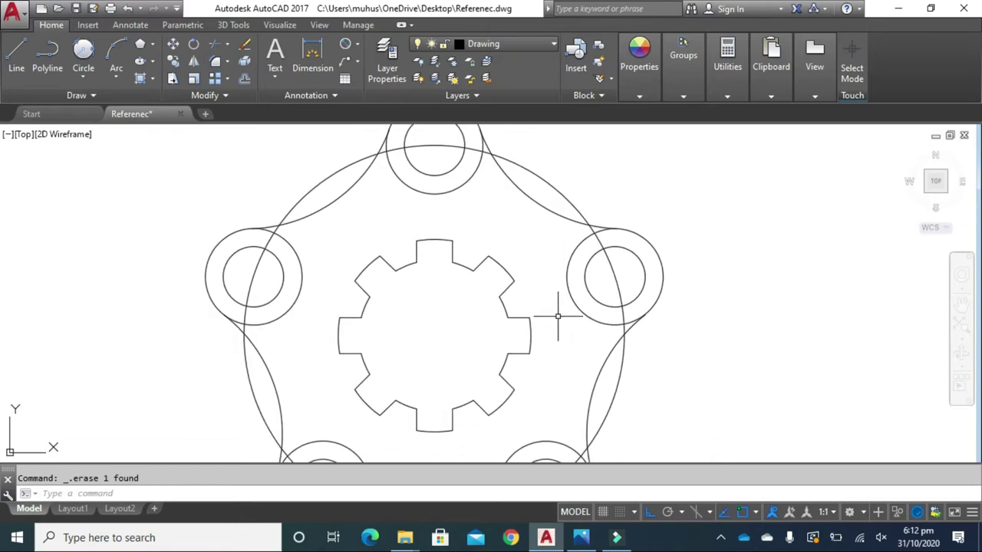
# Step: Restart TRIM and cut the inner arcs of the right and top boss rings
pyautogui.press('Return')
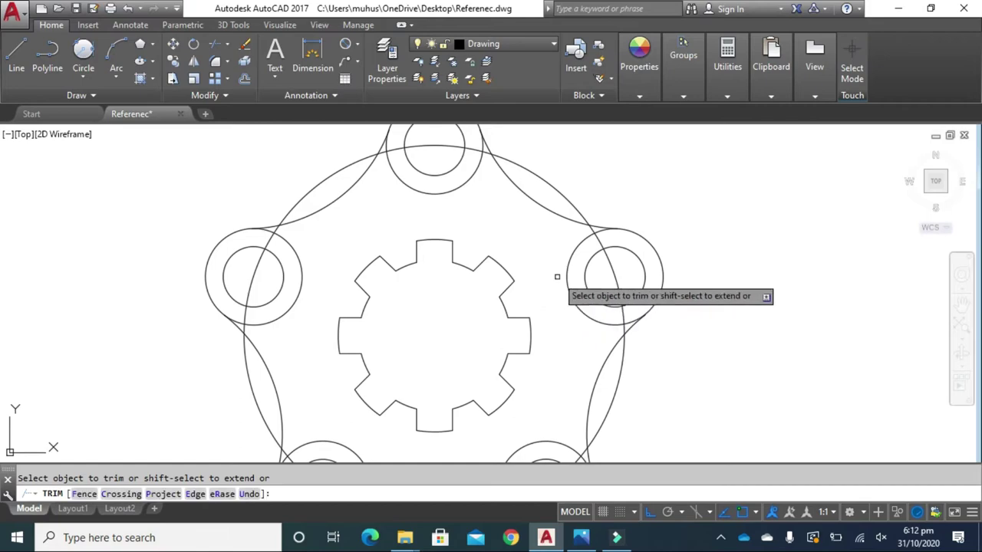
pyautogui.click(569, 265)
pyautogui.click(489, 223)
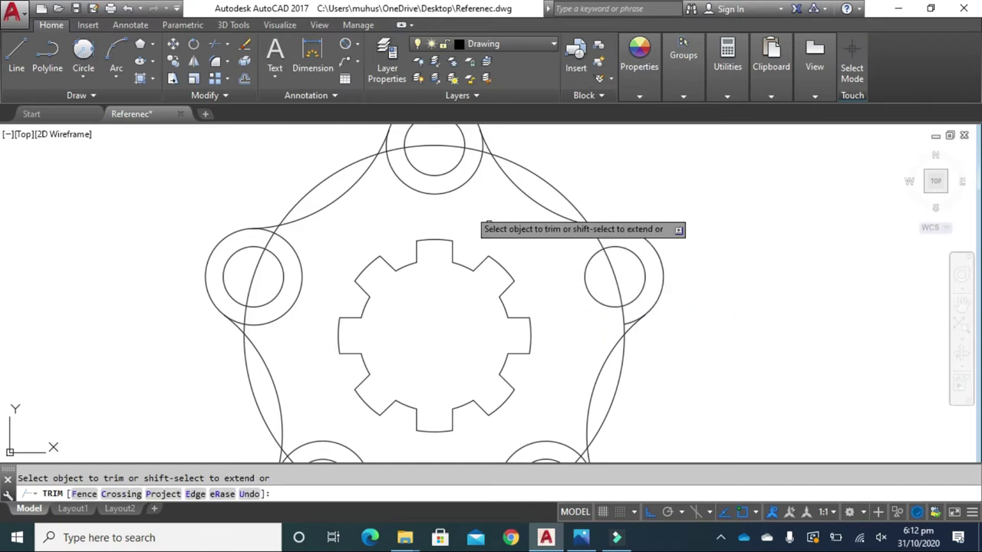
pyautogui.click(453, 192)
pyautogui.click(292, 271)
pyautogui.click(311, 273)
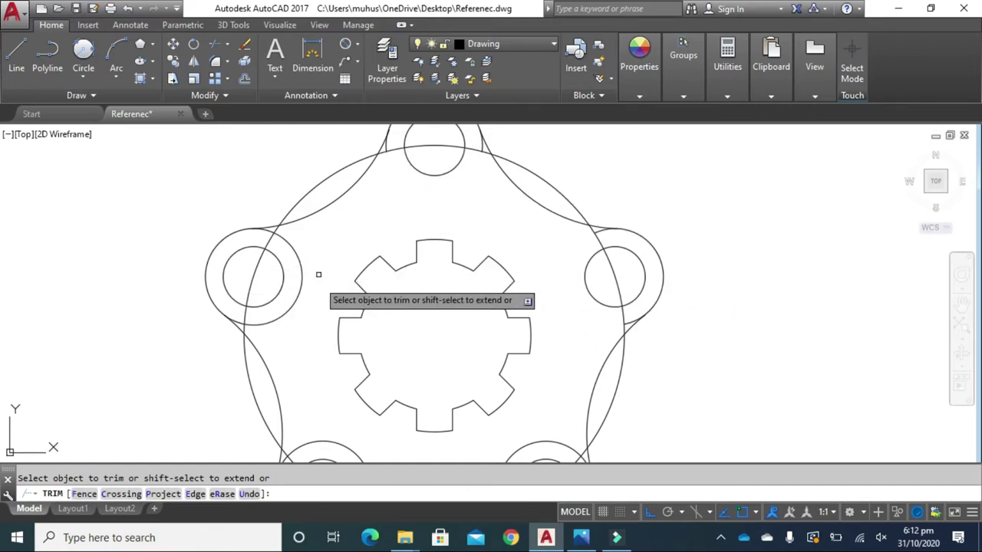
pyautogui.scroll(-3, 311, 357)
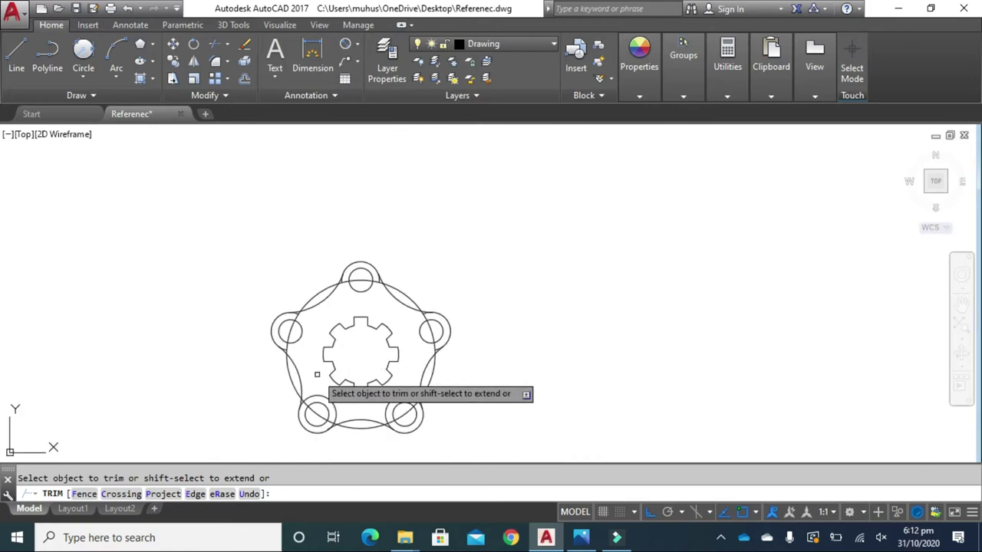
pyautogui.scroll(-1, 319, 306)
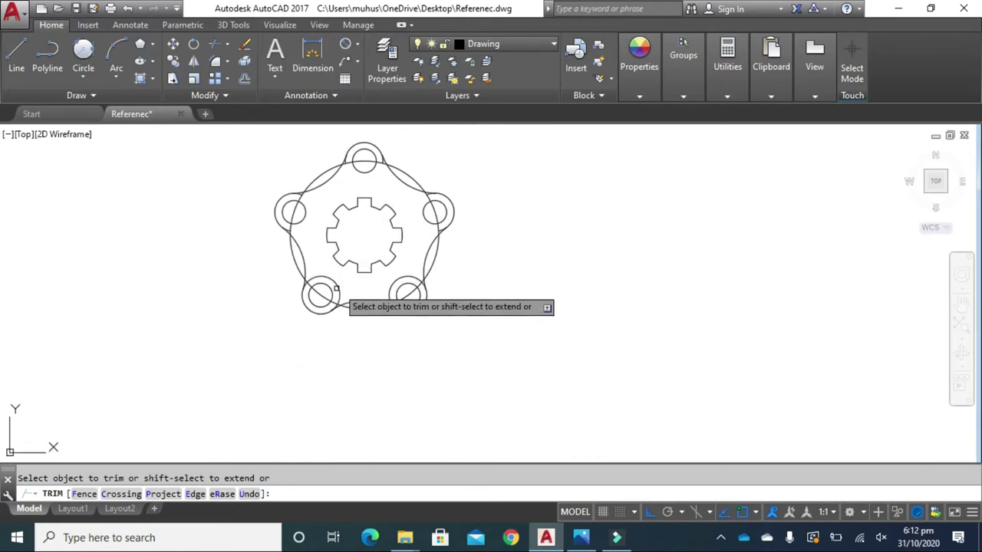
# Step: Trim the overlapping arcs at the lower-left, lower and lower-right bosses
pyautogui.click(336, 288)
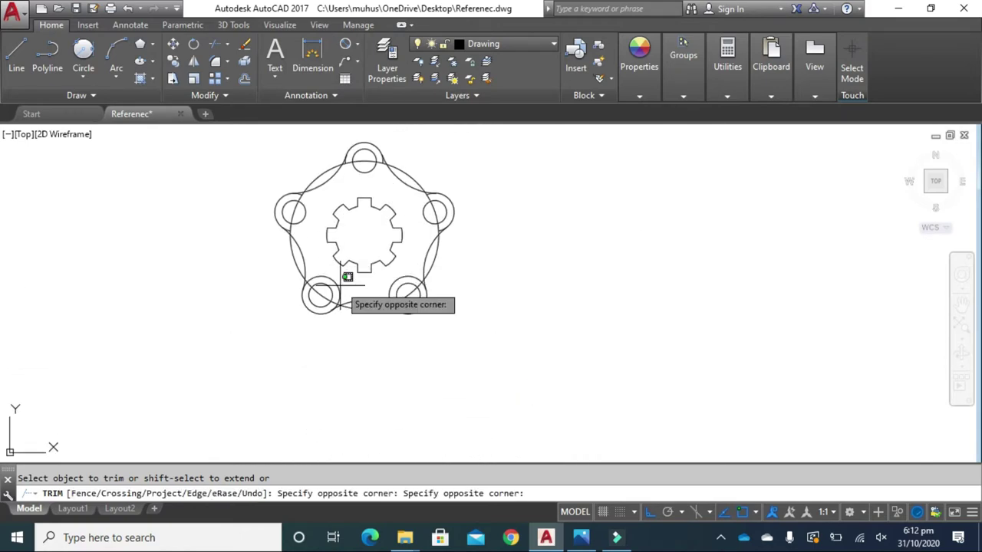
pyautogui.scroll(4, 397, 279)
pyautogui.click(395, 276)
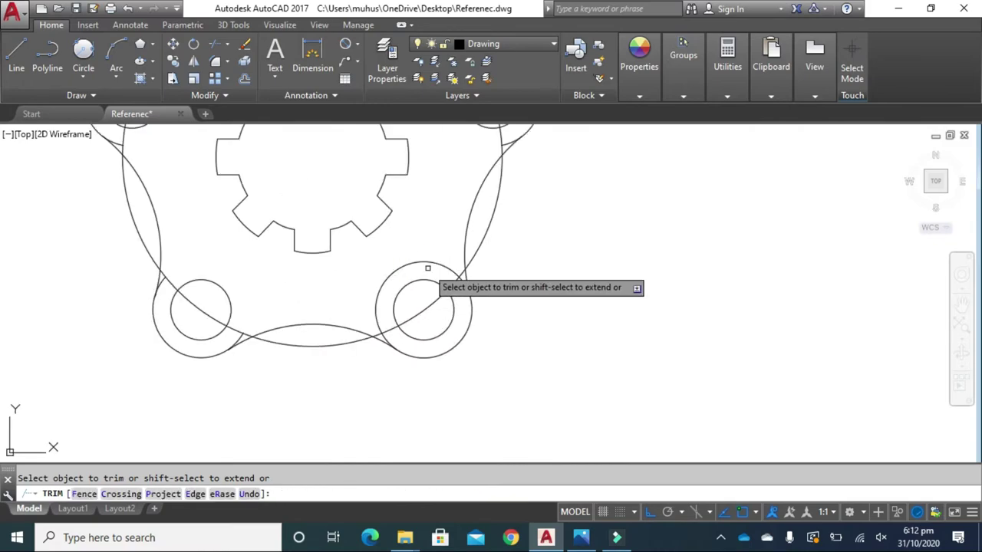
pyautogui.click(422, 261)
pyautogui.click(403, 274)
pyautogui.scroll(6, 383, 338)
pyautogui.click(421, 280)
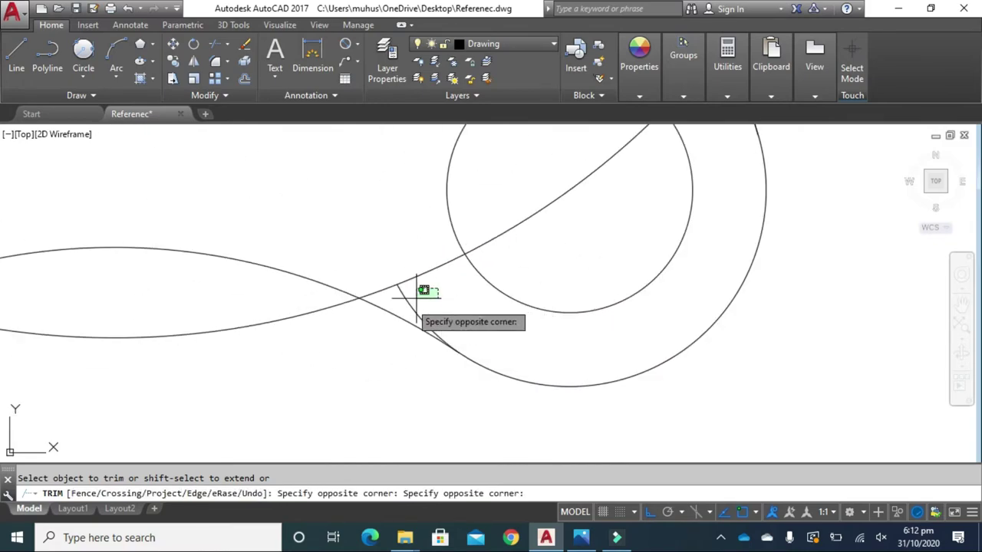
pyautogui.click(401, 306)
pyautogui.scroll(-2, 604, 249)
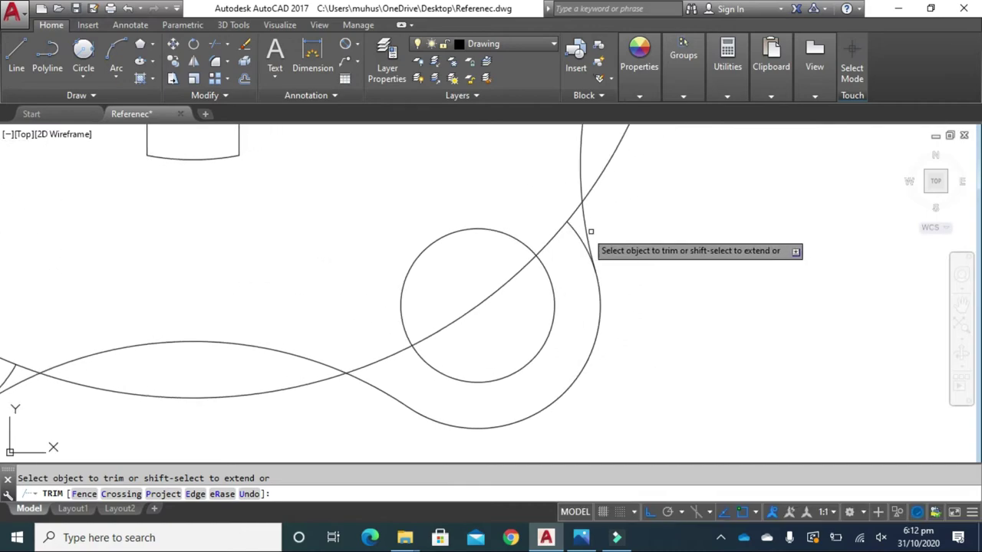
pyautogui.scroll(-5, 570, 243)
# Step: Trim the crossing arcs at the right boss
pyautogui.moveTo(564, 257); pyautogui.dragTo(429, 360, button='middle')
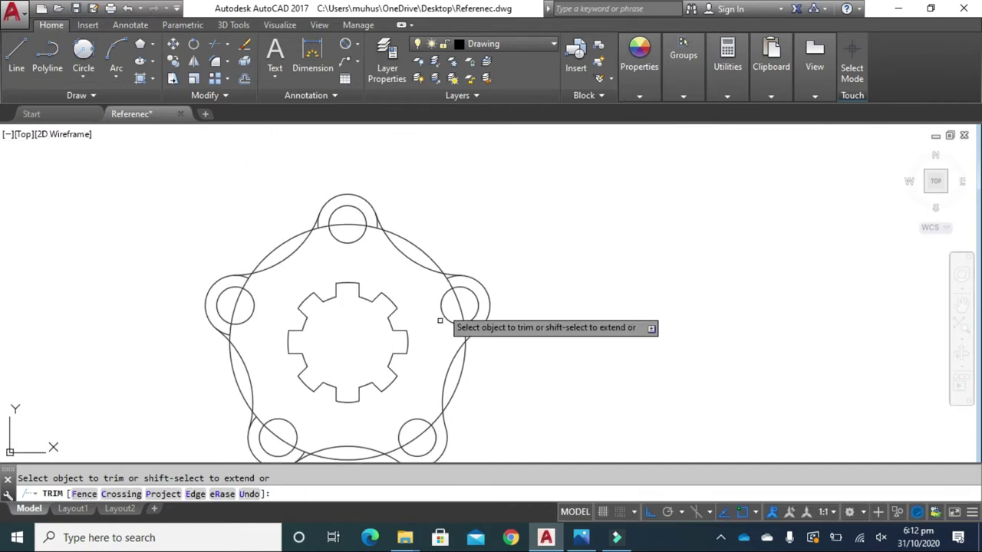
pyautogui.scroll(5, 444, 318)
pyautogui.scroll(-5, 529, 322)
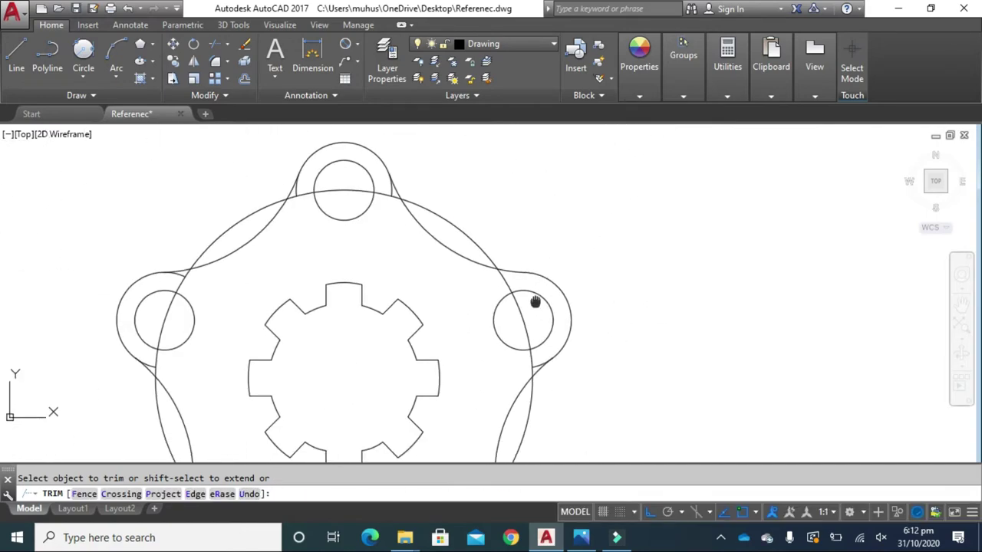
pyautogui.scroll(1, 533, 307)
pyautogui.scroll(4, 532, 306)
pyautogui.click(529, 307)
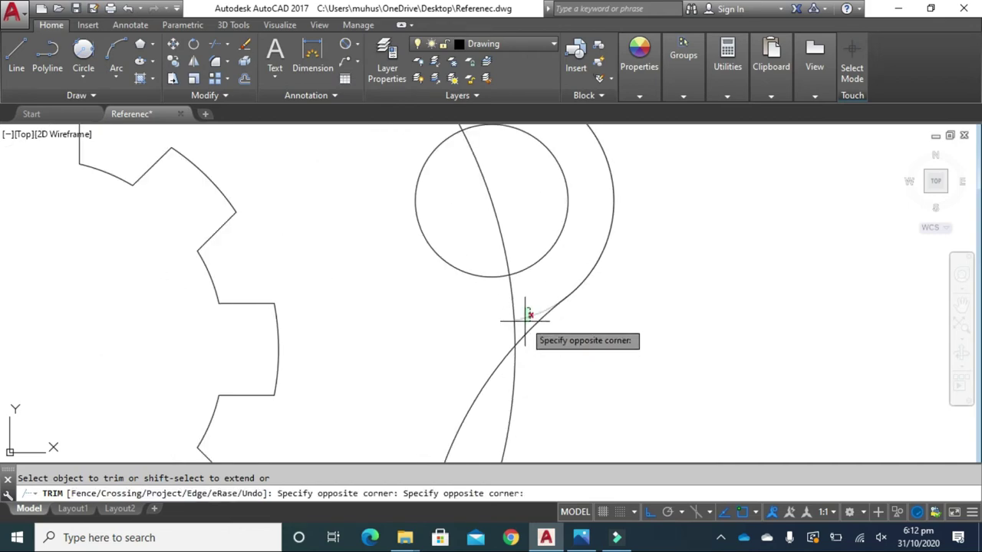
pyautogui.click(526, 322)
# Step: Pan and zoom to centre the finished lobed plate outline in view
pyautogui.scroll(3, 506, 296)
pyautogui.scroll(2, 488, 276)
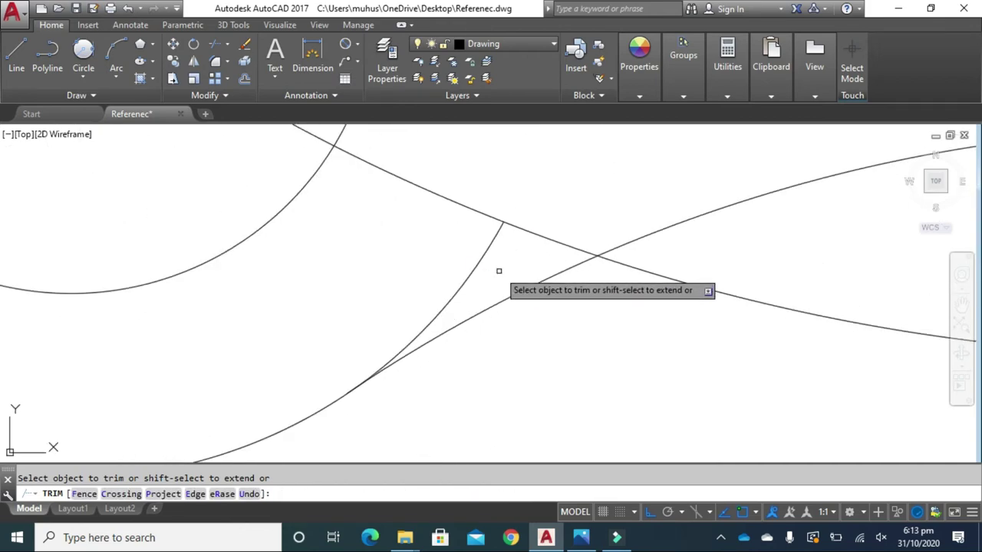
pyautogui.scroll(-2, 453, 245)
pyautogui.scroll(-3, 452, 274)
pyautogui.scroll(-2, 451, 274)
pyautogui.moveTo(452, 273); pyautogui.dragTo(504, 338, button='middle')
pyautogui.scroll(4, 504, 339)
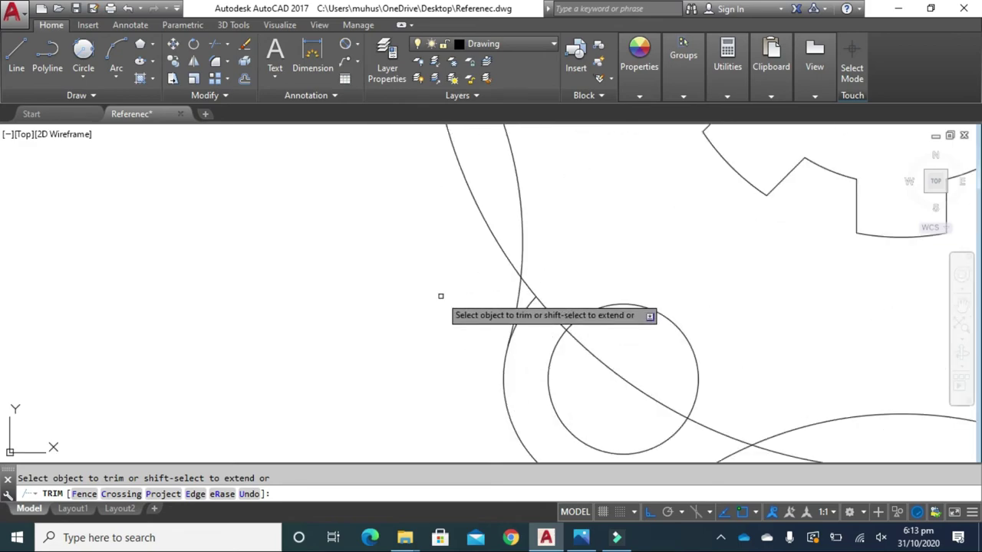
pyautogui.scroll(2, 533, 293)
pyautogui.scroll(-3, 656, 365)
pyautogui.scroll(-4, 655, 365)
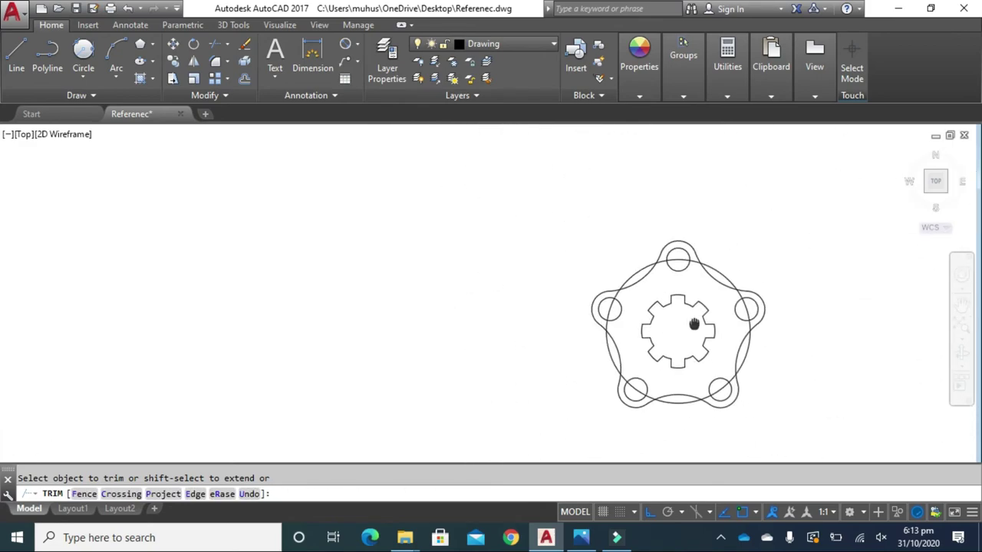
pyautogui.moveTo(694, 325)
pyautogui.mouseDown(button='middle')
pyautogui.moveTo(509, 263)
pyautogui.moveTo(519, 280)
pyautogui.mouseUp(button='middle')
pyautogui.scroll(2, 512, 290)
pyautogui.scroll(-2, 513, 290)
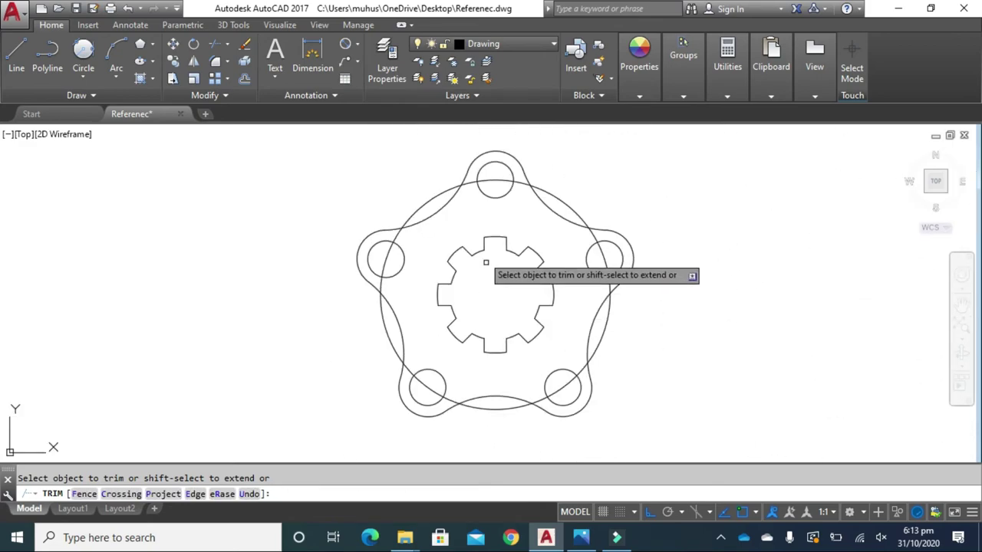
# Step: Make layer 0 current and add a Ø126 diameter dimension to the large circle
pyautogui.click(551, 44)
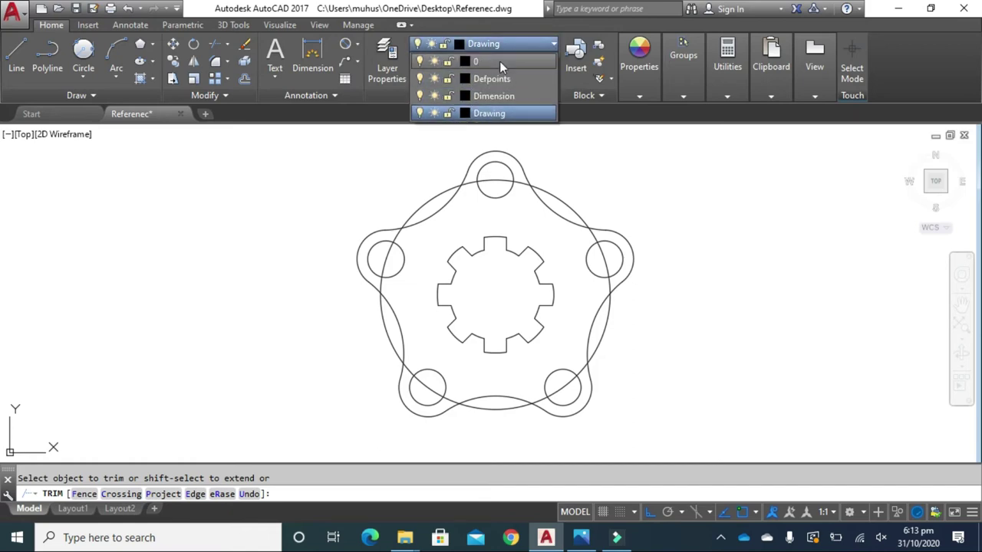
pyautogui.click(499, 60)
pyautogui.click(347, 45)
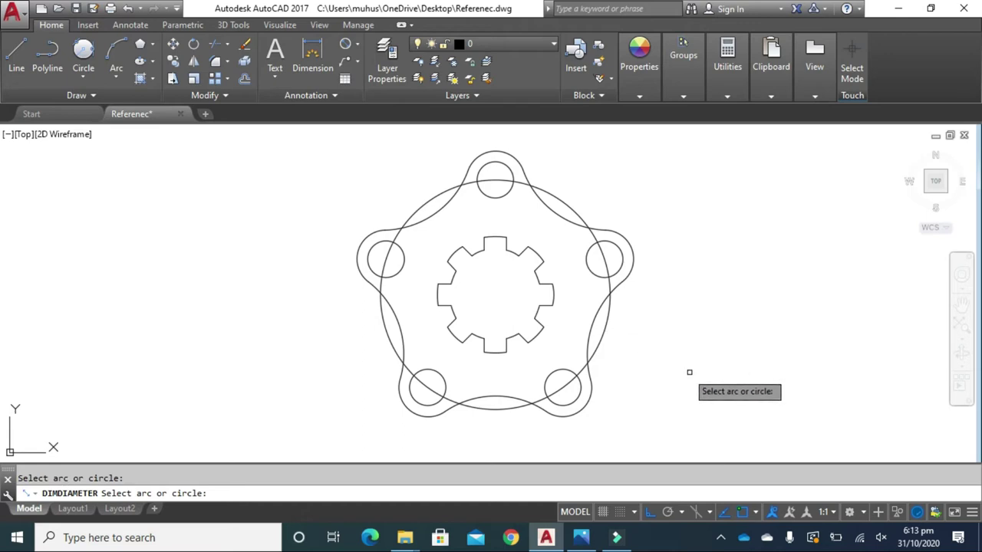
pyautogui.click(605, 338)
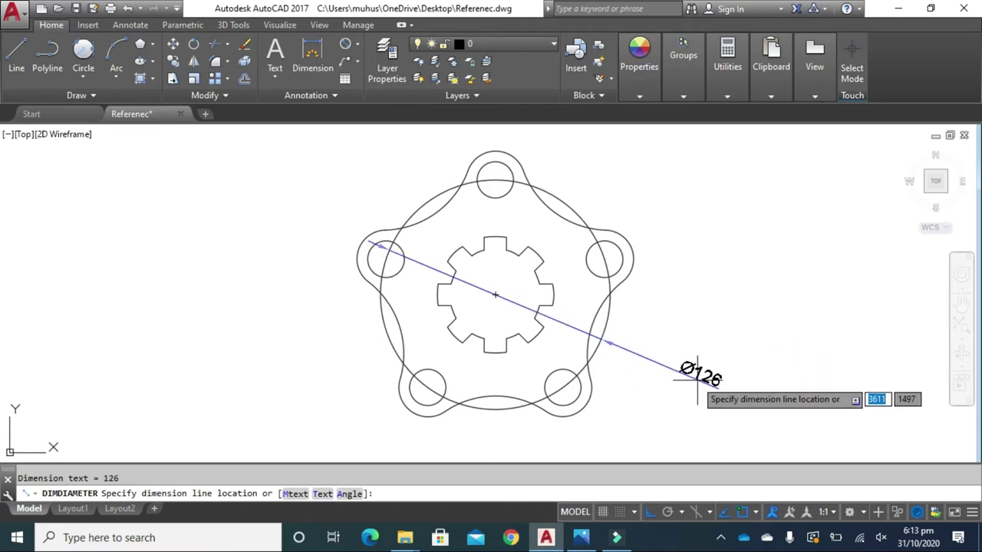
pyautogui.click(669, 409)
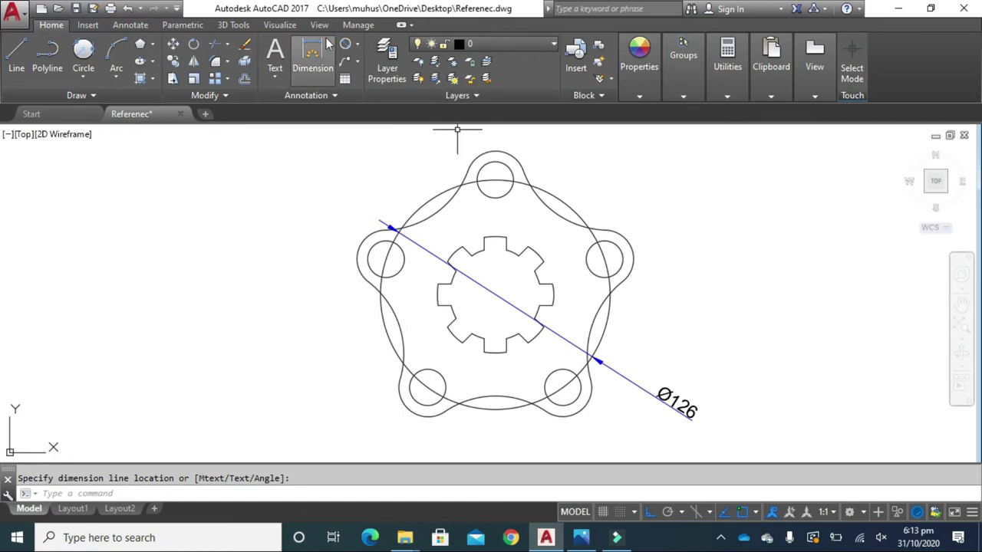
# Step: Add R10, R16 and R50 radius dimensions to the bolt hole, boss arc and large arc
pyautogui.click(357, 44)
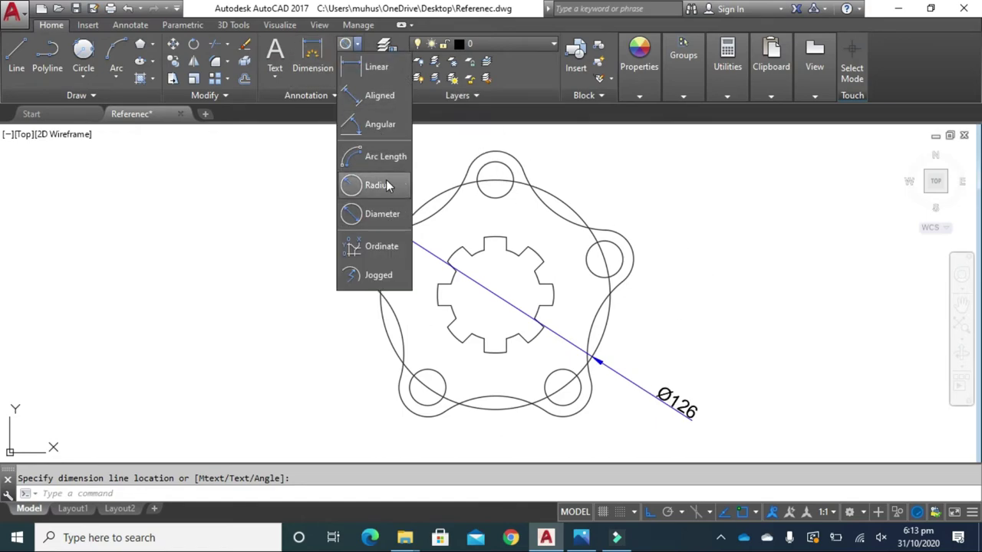
pyautogui.click(377, 185)
pyautogui.click(621, 253)
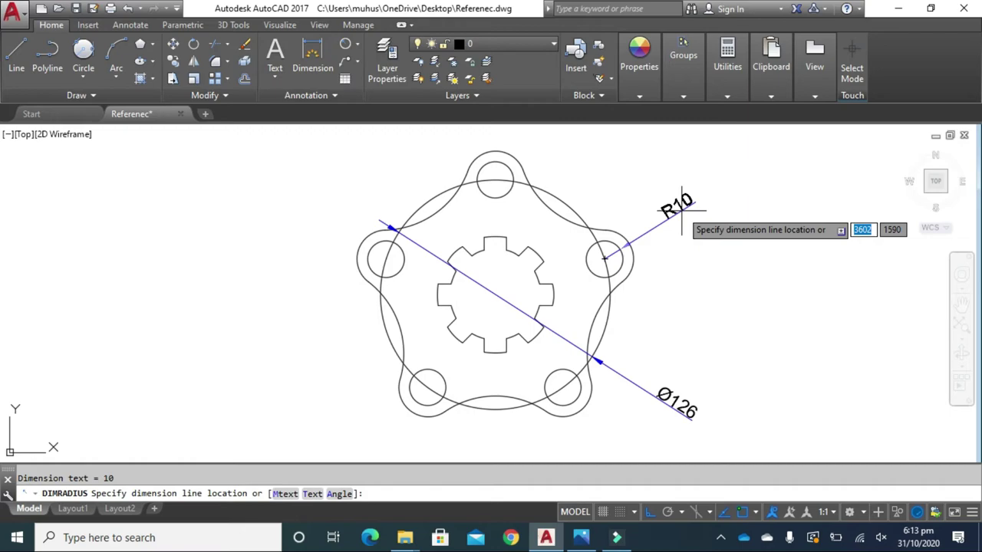
pyautogui.click(628, 243)
pyautogui.press('Return')
pyautogui.click(633, 263)
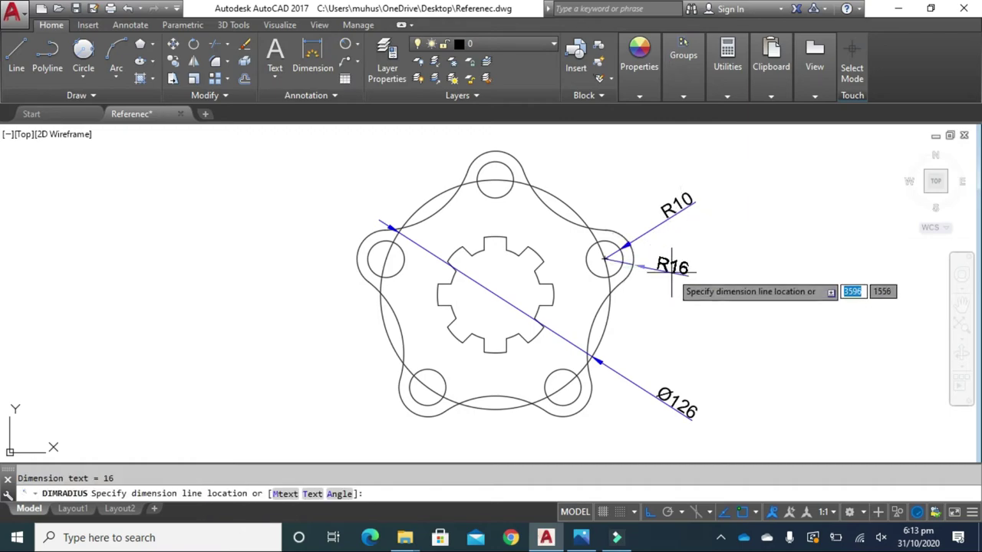
pyautogui.press('Return')
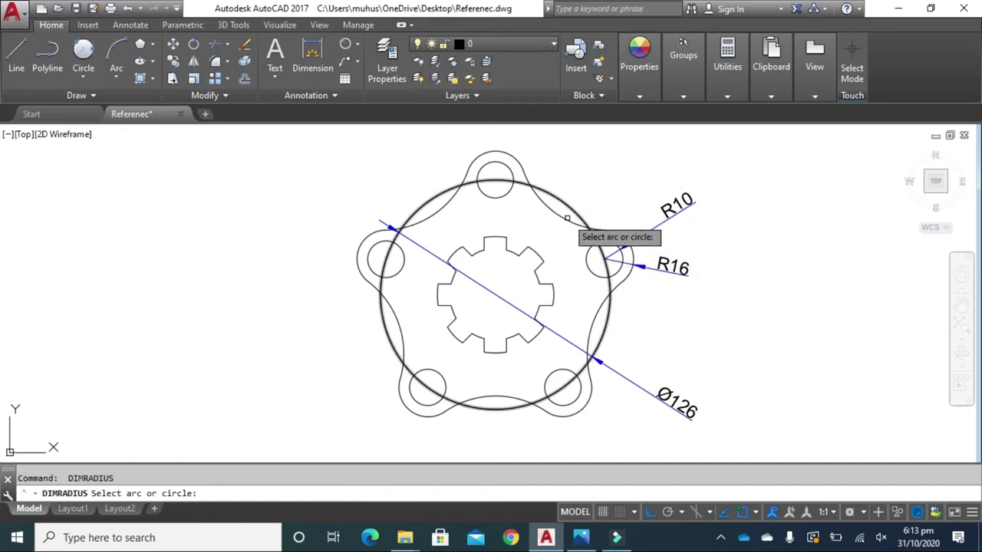
pyautogui.click(577, 216)
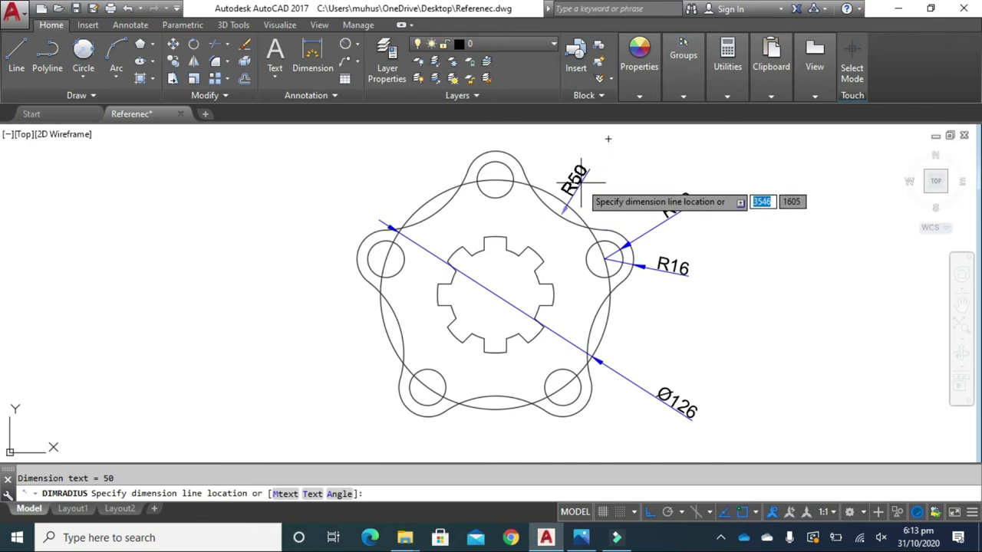
pyautogui.click(585, 170)
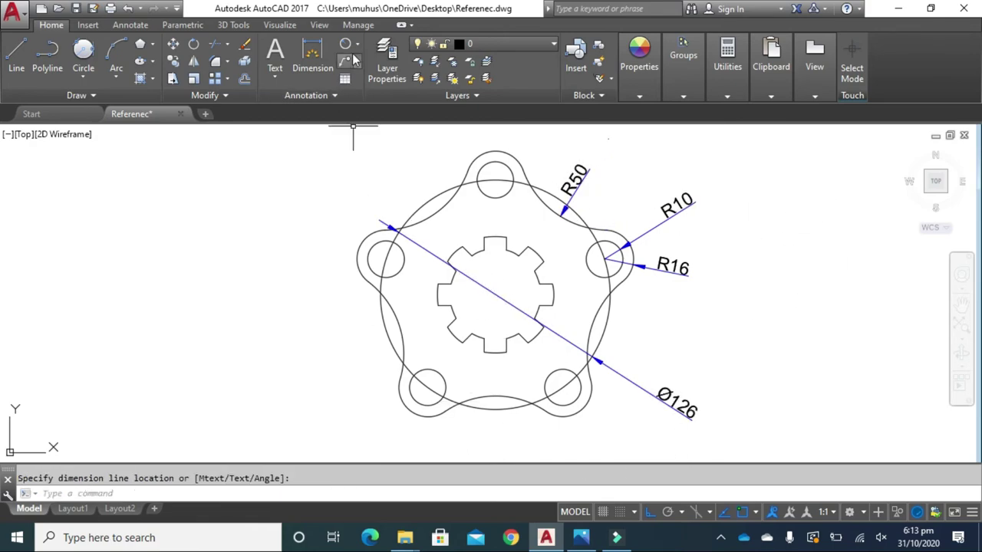
# Step: Add Ø64 and Ø50 diameter dimensions to the inner circle and splined hole
pyautogui.click(357, 44)
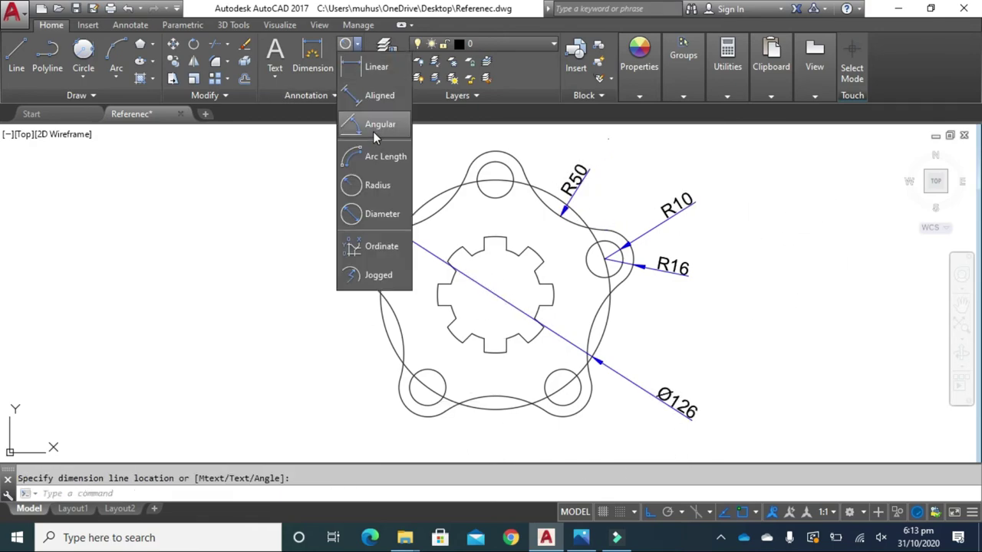
pyautogui.click(379, 213)
pyautogui.click(534, 251)
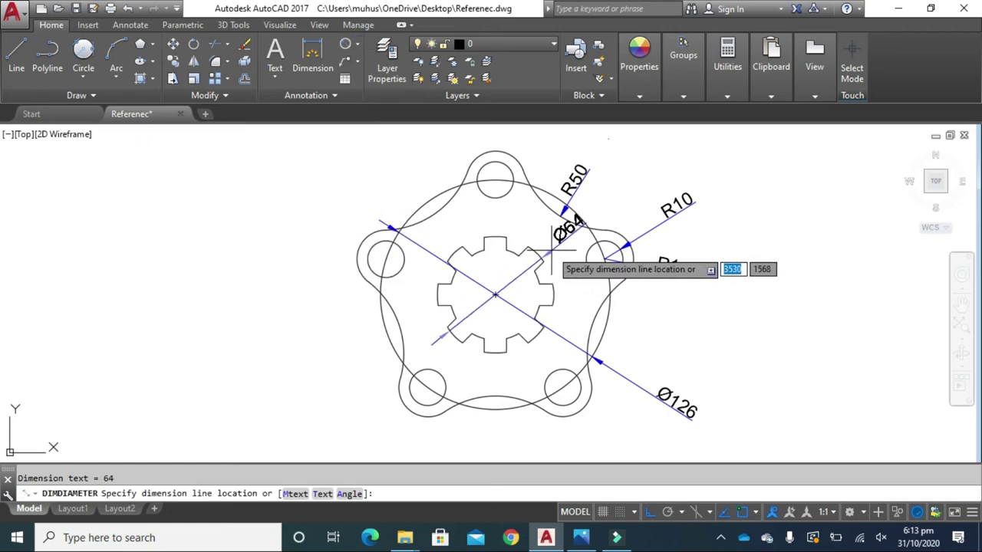
pyautogui.click(629, 163)
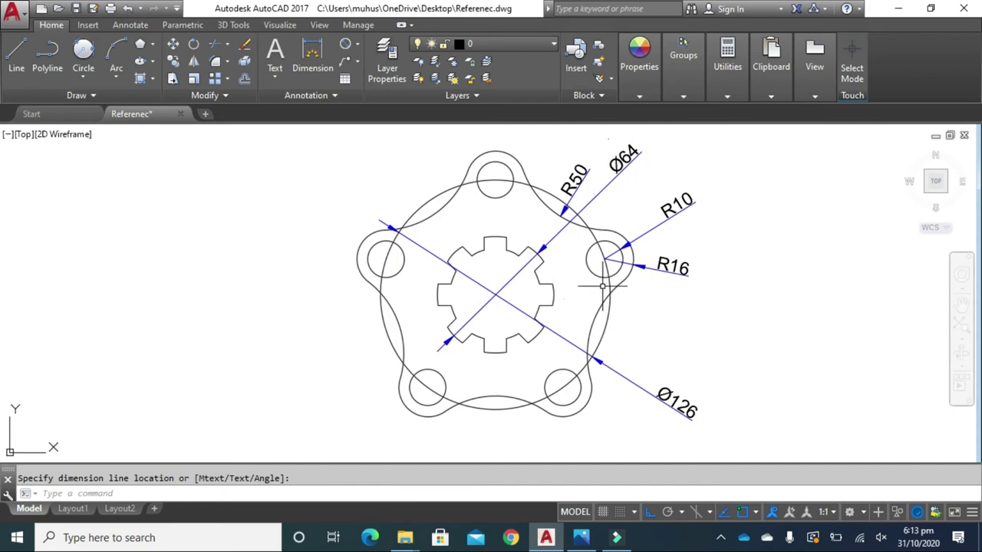
pyautogui.press('Return')
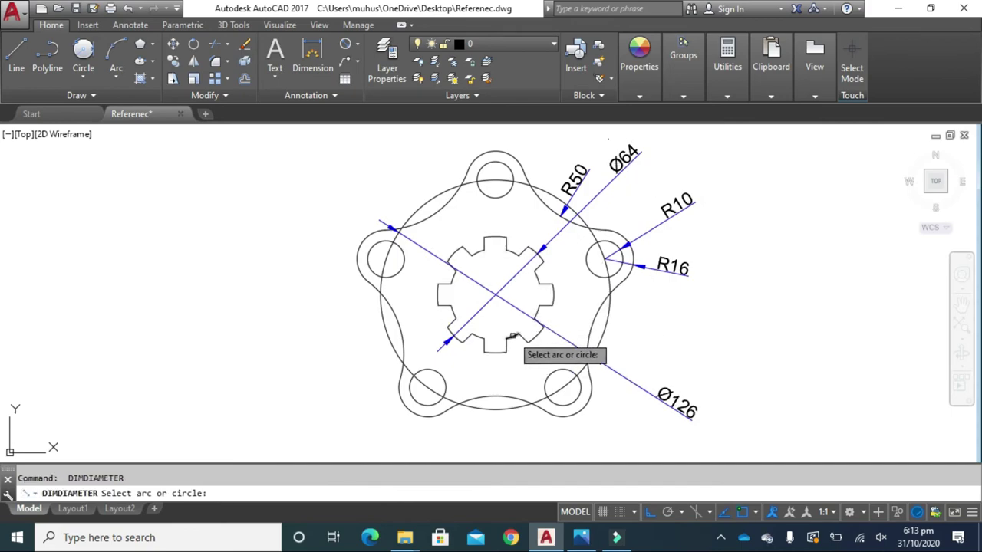
pyautogui.click(513, 335)
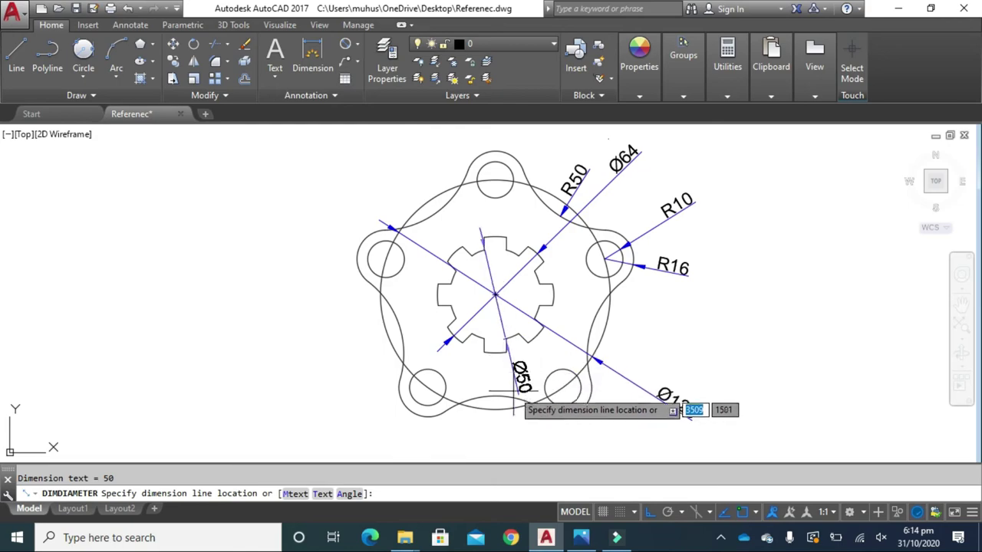
pyautogui.click(571, 452)
pyautogui.press('Escape')
# Step: Place a 'Reference plate' multiline text label below the part
pyautogui.scroll(-2, 416, 373)
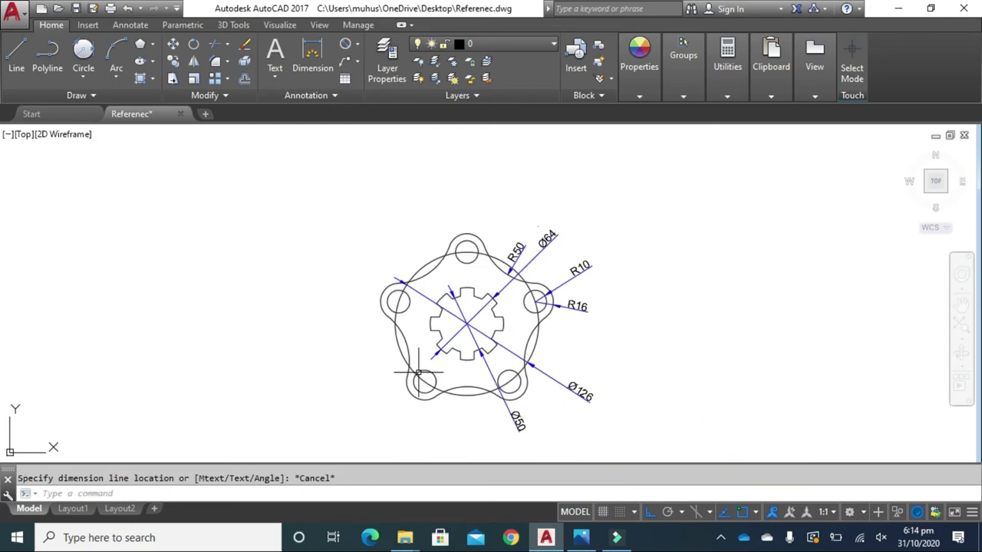
pyautogui.moveTo(416, 373); pyautogui.dragTo(408, 333, button='middle')
pyautogui.write('mt')
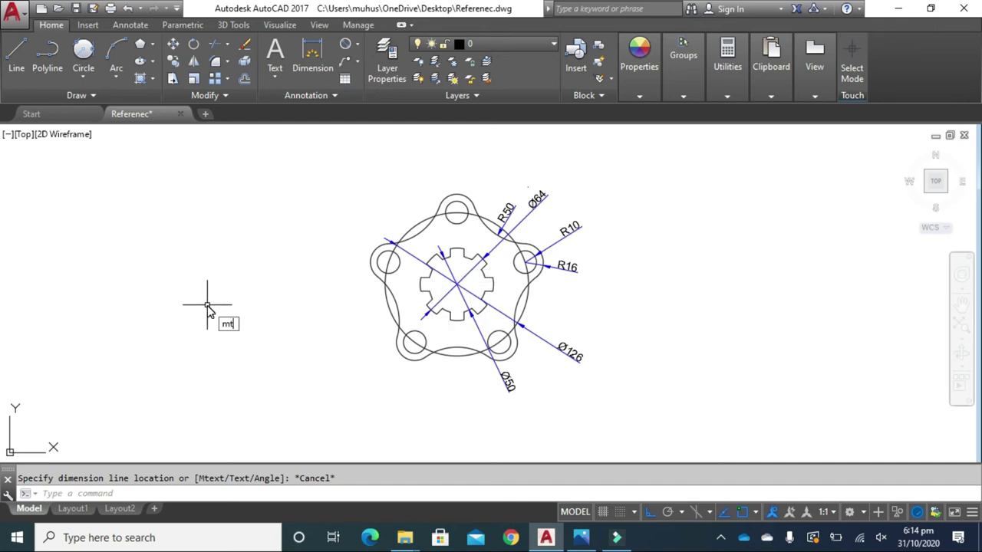
pyautogui.press('Return')
pyautogui.click(427, 392)
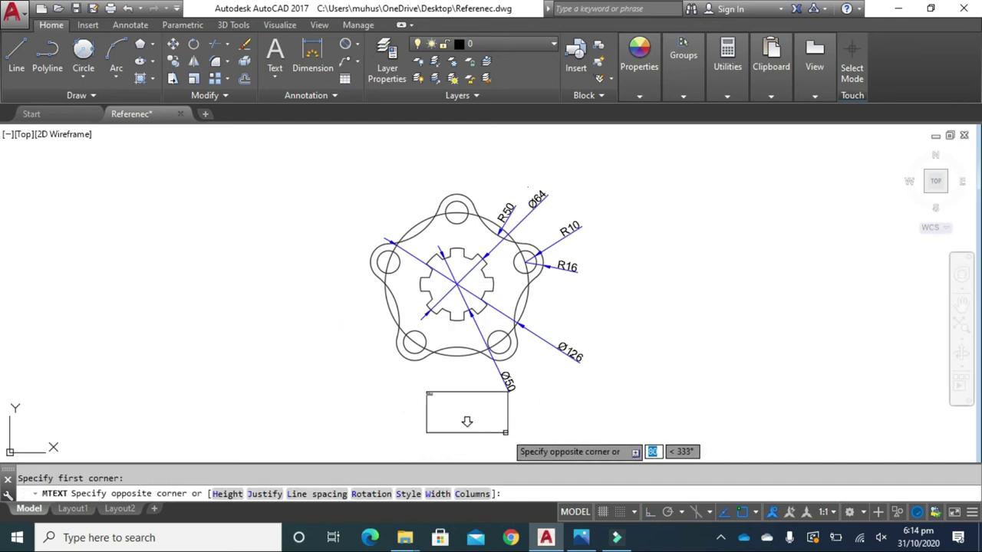
pyautogui.click(600, 407)
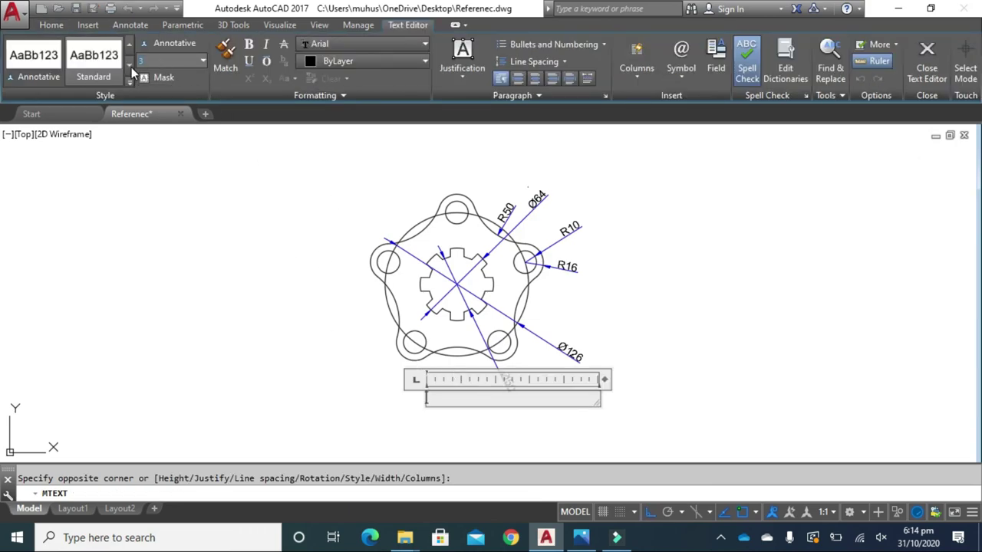
pyautogui.write('Reference')
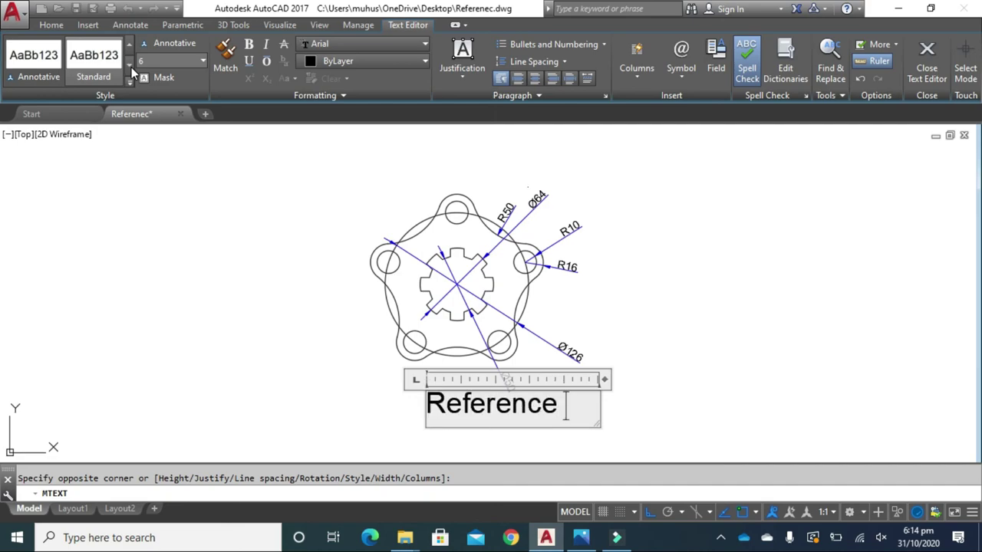
pyautogui.write('ate')
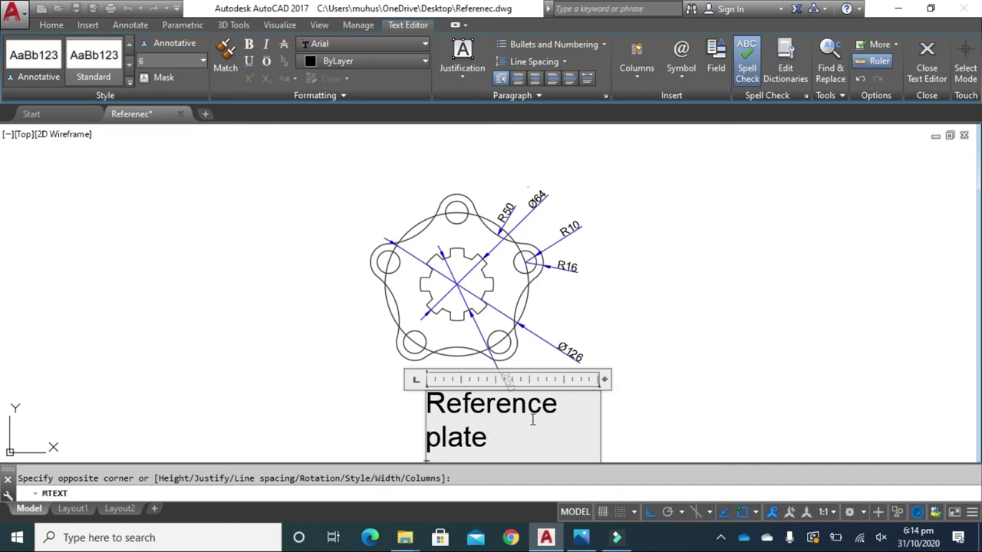
pyautogui.click(332, 417)
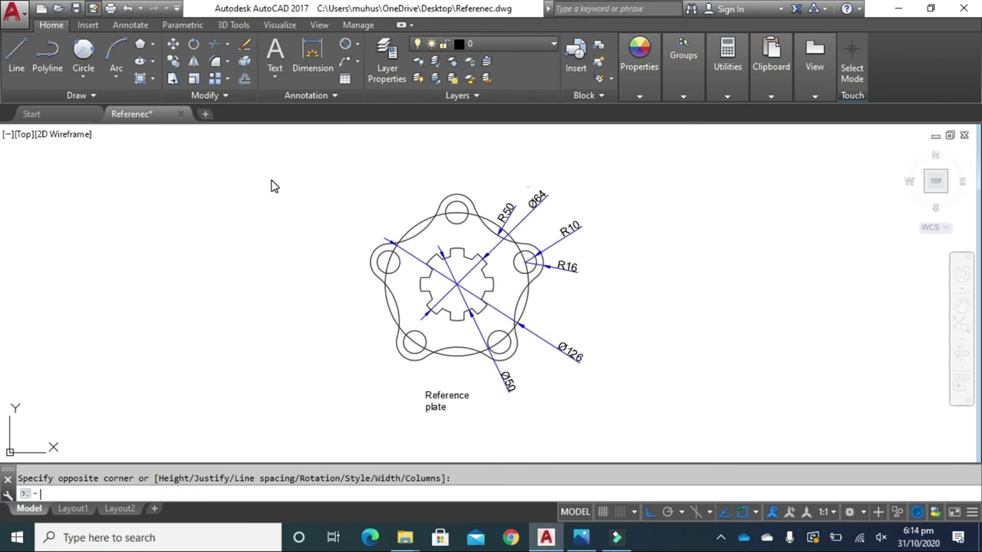
# Step: Save the drawing as Referenec, replacing the existing file
pyautogui.hotkey('ctrl', 'shift', 's')
pyautogui.click(704, 406)
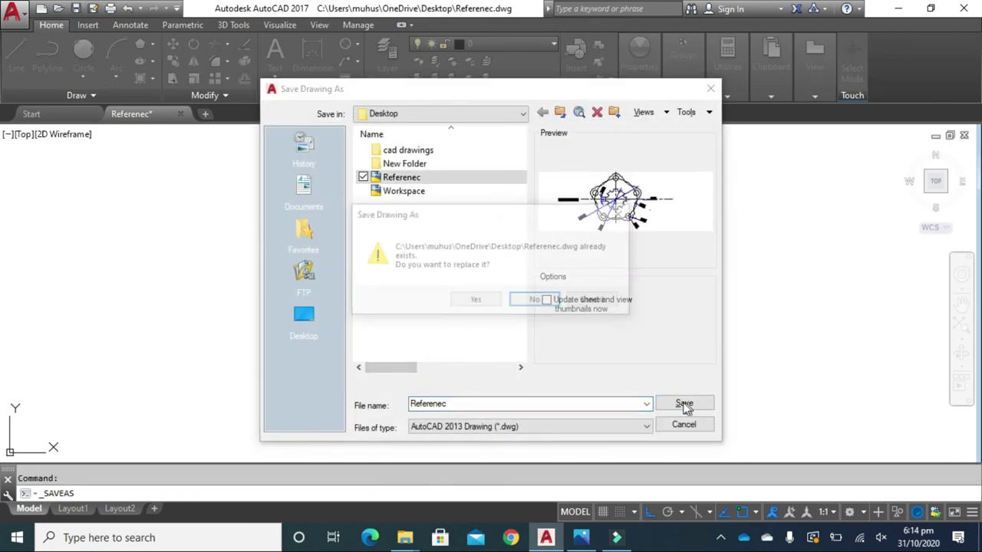
pyautogui.click(471, 301)
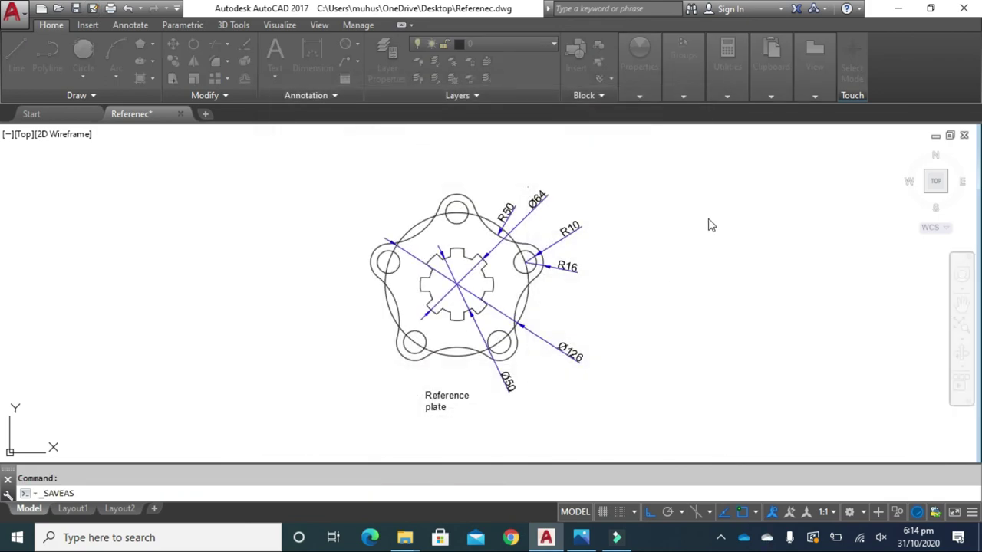
# Step: Minimize AutoCAD and the Photos reference image to reveal the desktop
pyautogui.click(898, 16)
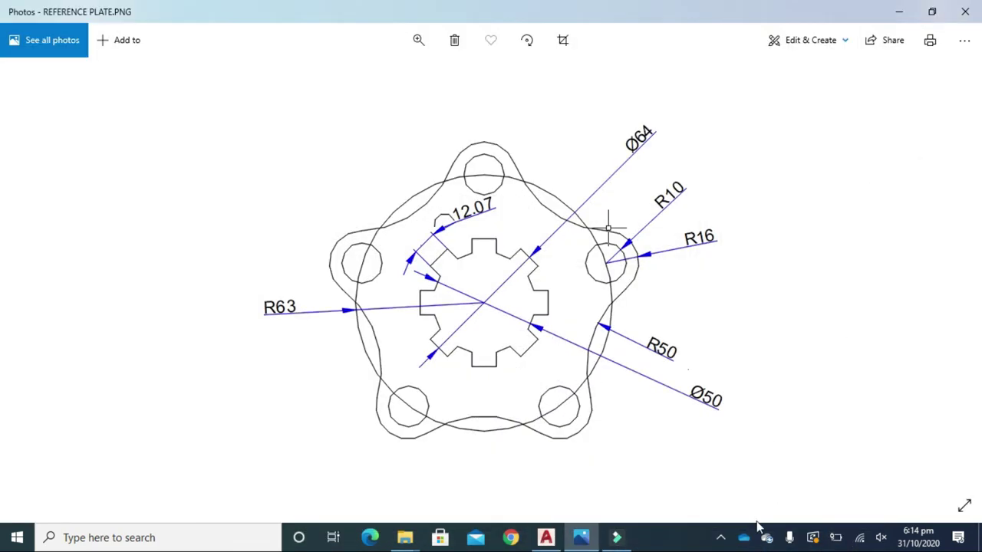
pyautogui.click(898, 11)
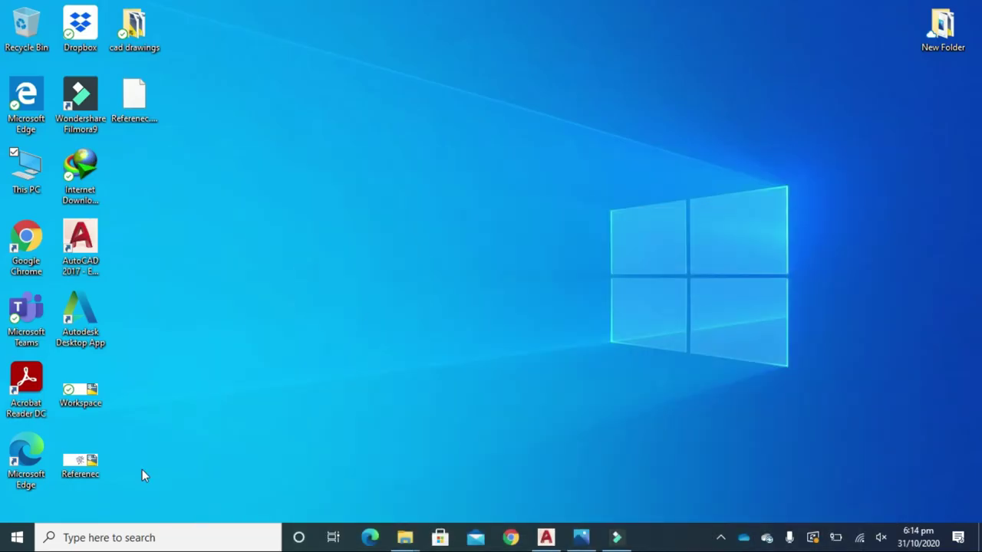